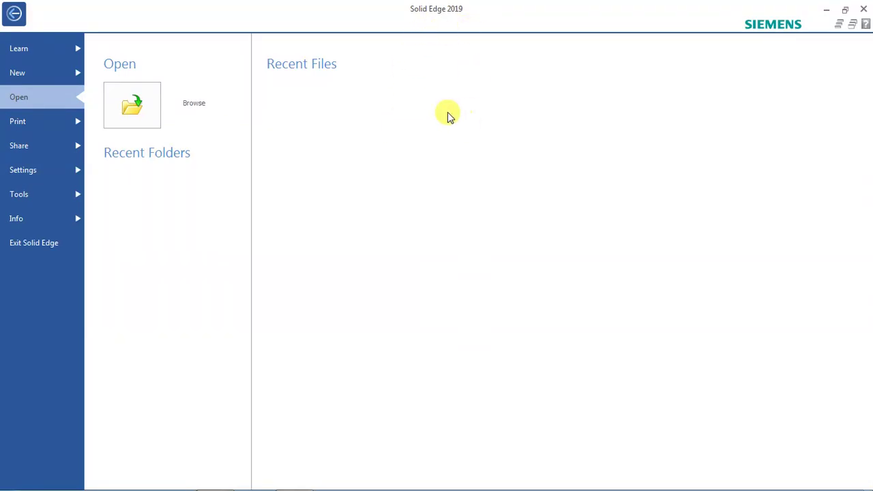
Step: Create a new ISO Metric Part document (Part3) from the backstage New page
click(40, 73)
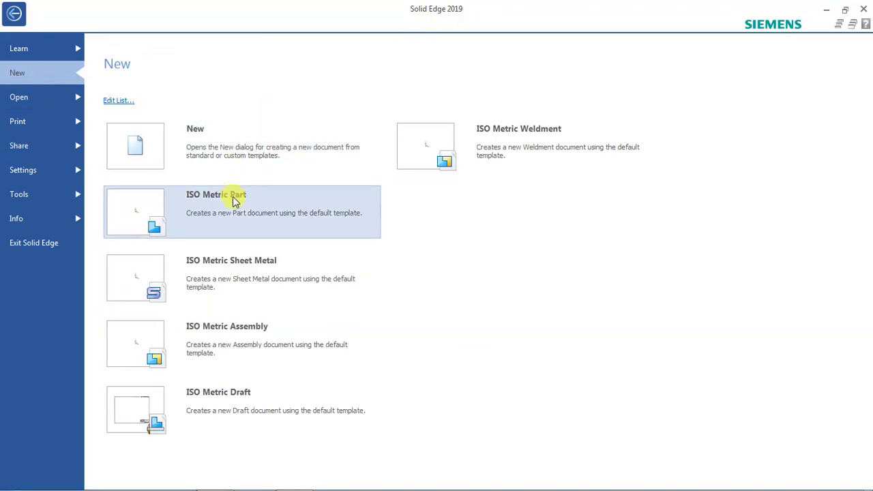
click(232, 199)
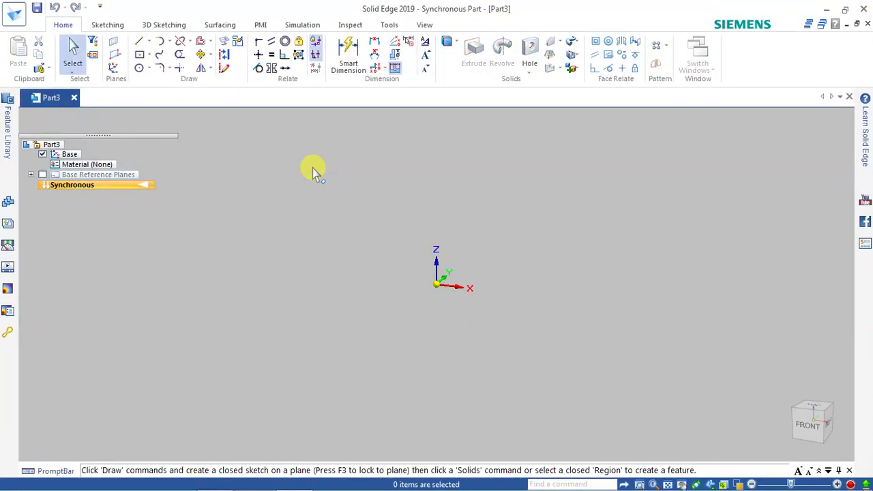
Step: Show the base reference planes and switch Part3 from synchronous to ordered modelling
click(41, 175)
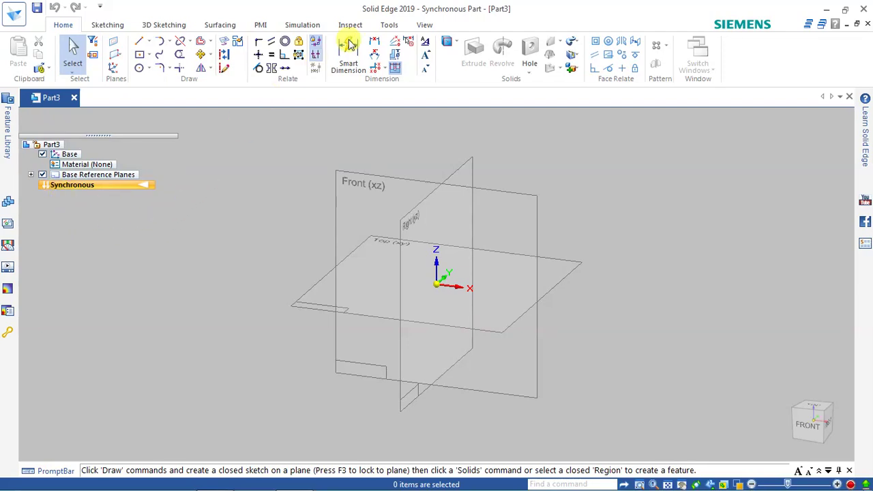
right_click(198, 184)
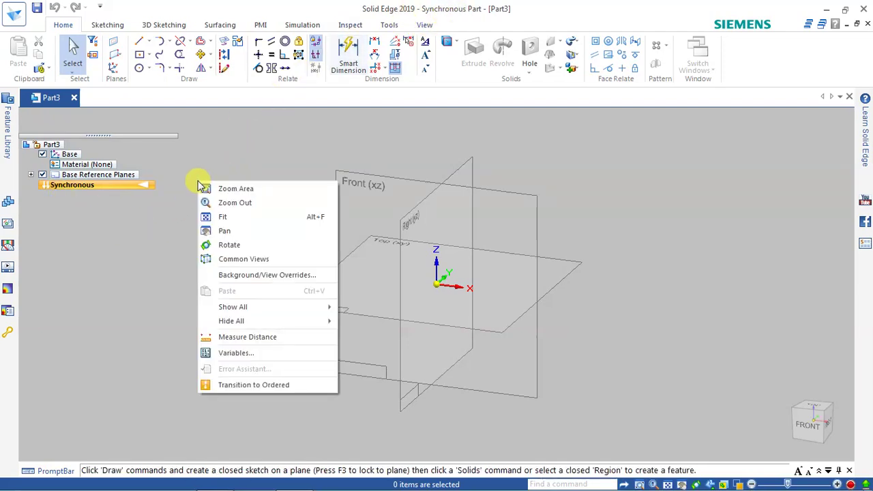
key(Escape)
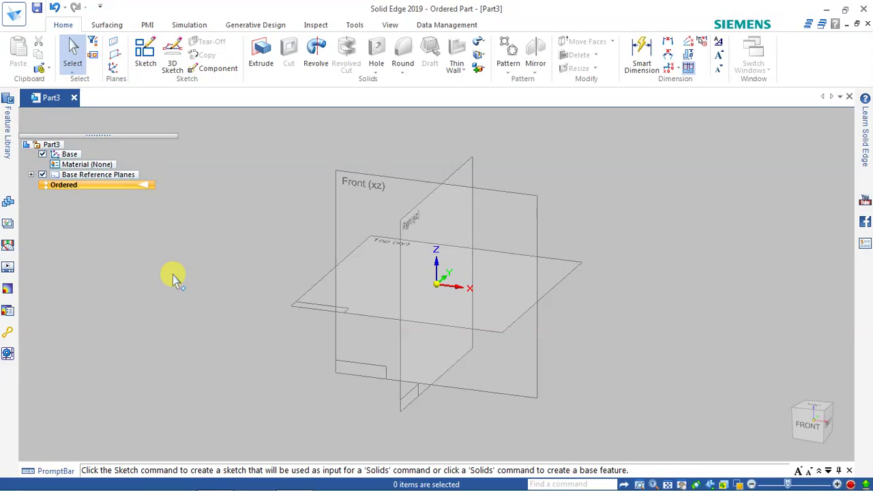
Step: Start Sketch 1 on the Top (xy) reference plane using the Coincident Plane option
drag(95, 135, 98, 154)
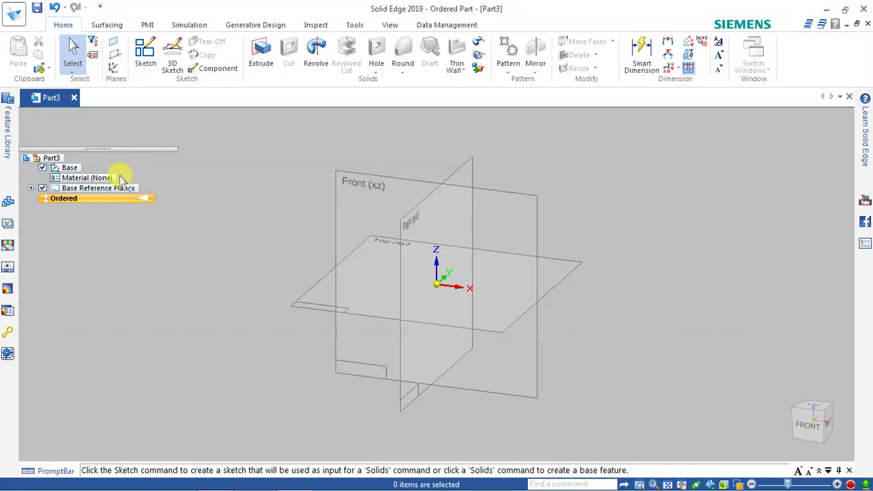
click(143, 58)
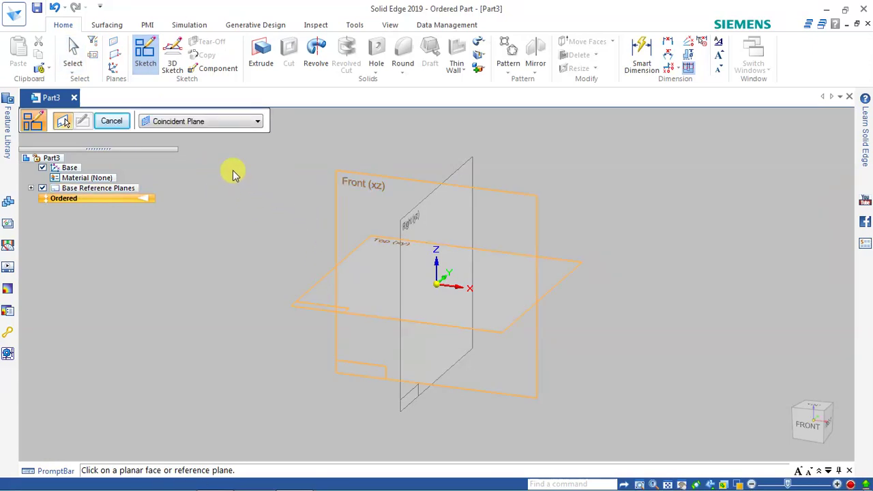
click(217, 123)
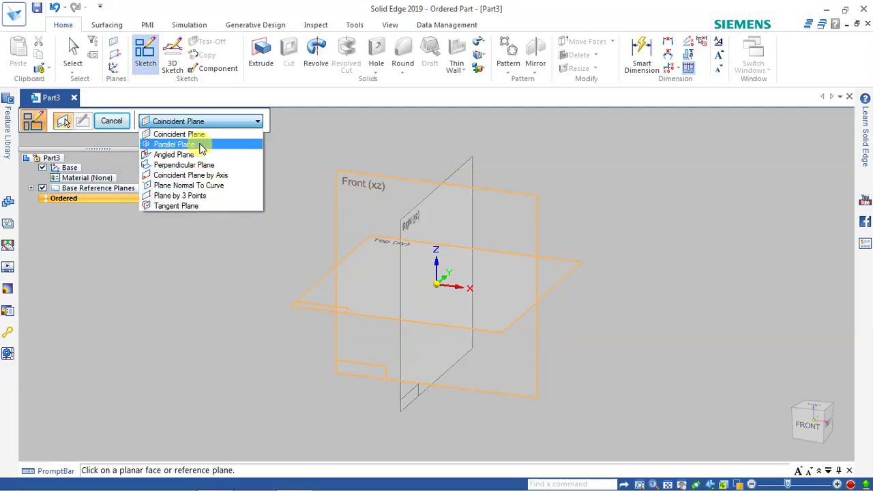
click(181, 134)
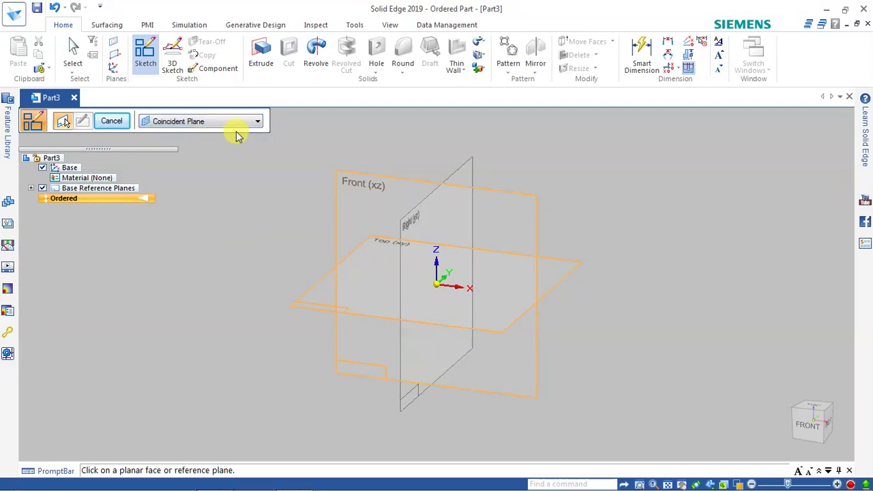
click(113, 55)
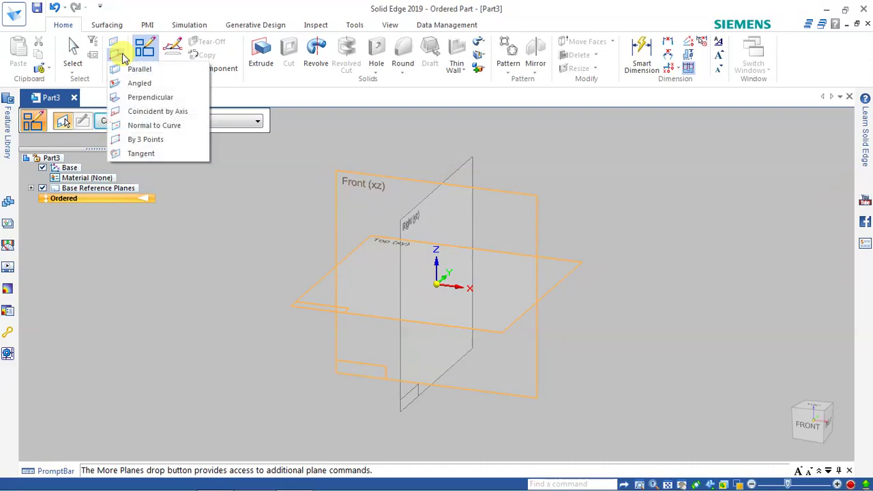
click(139, 153)
click(258, 138)
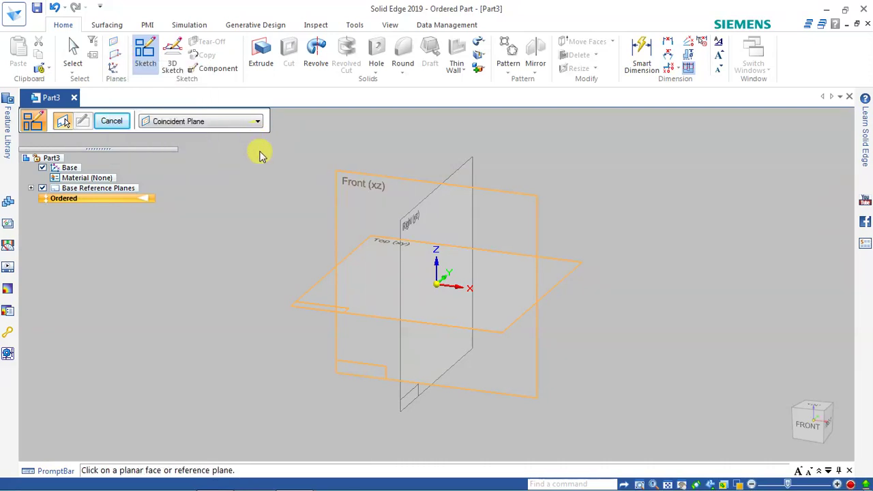
click(318, 307)
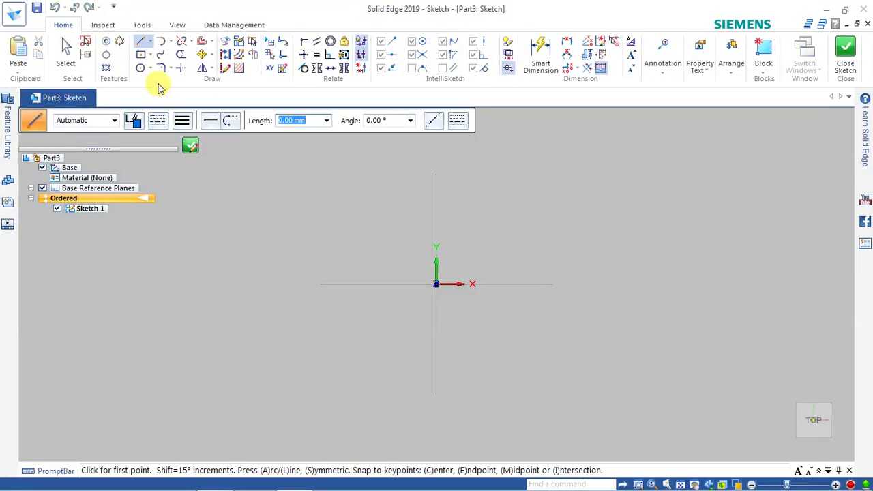
Step: Draw a closed three-line triangle above and to the left of the origin
click(150, 41)
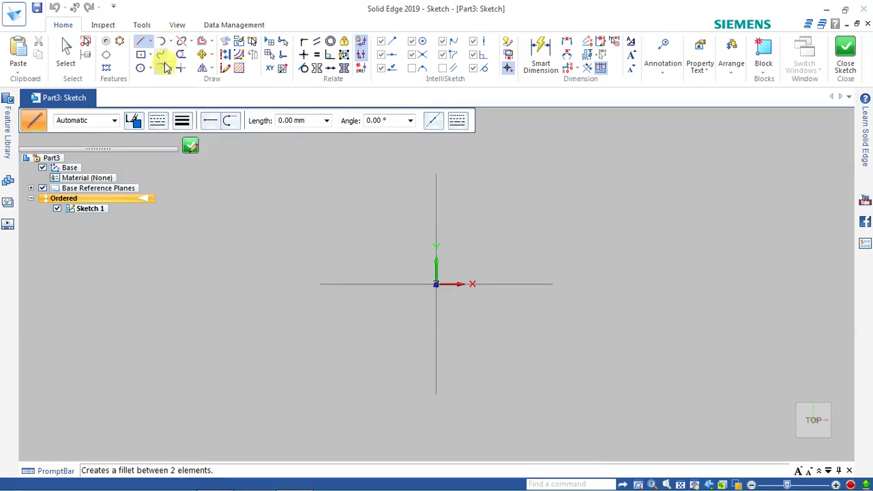
click(191, 44)
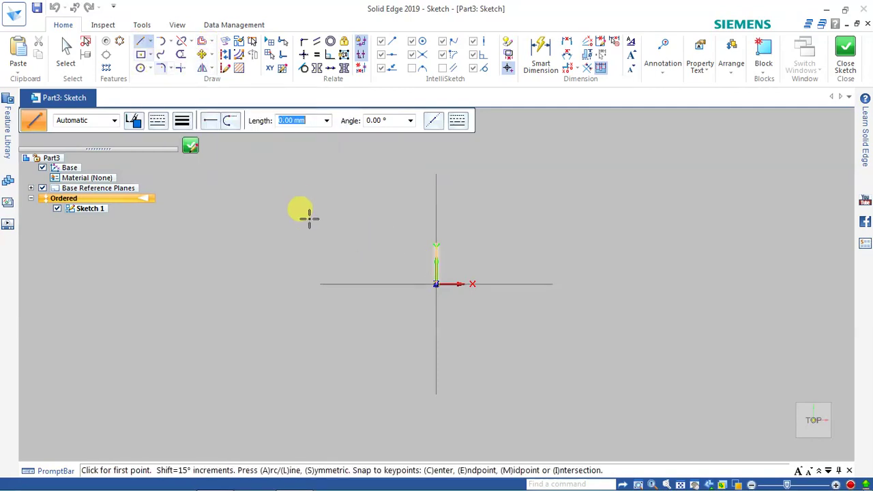
click(272, 238)
click(267, 241)
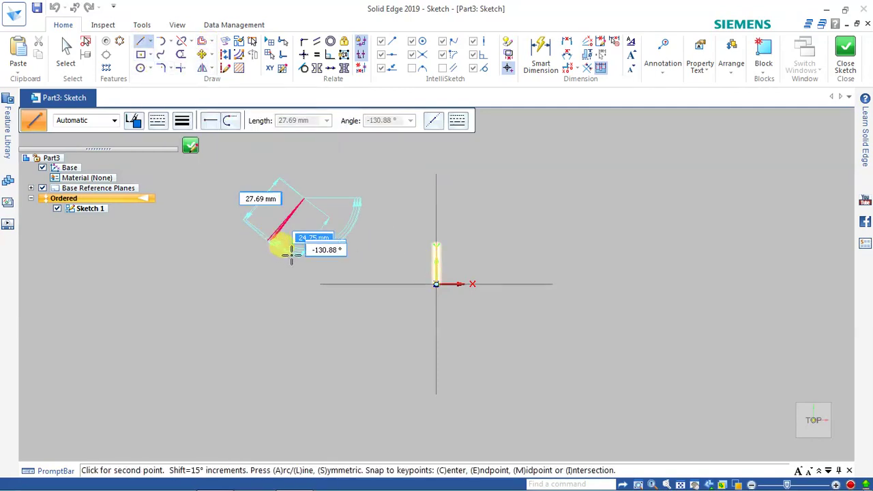
click(328, 262)
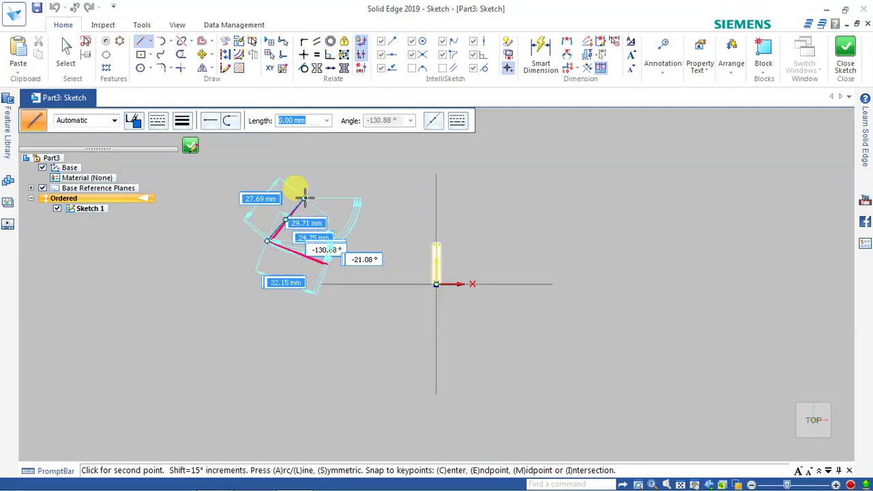
click(305, 199)
scroll(304, 199, down, 1)
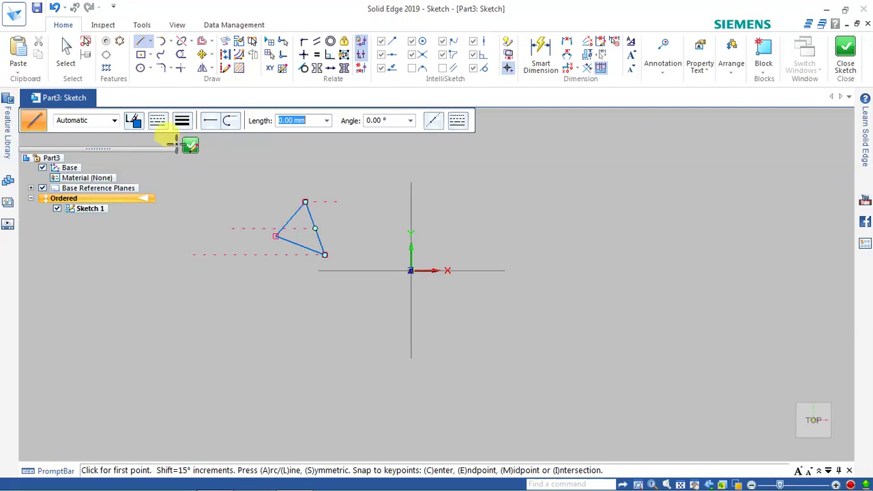
click(66, 58)
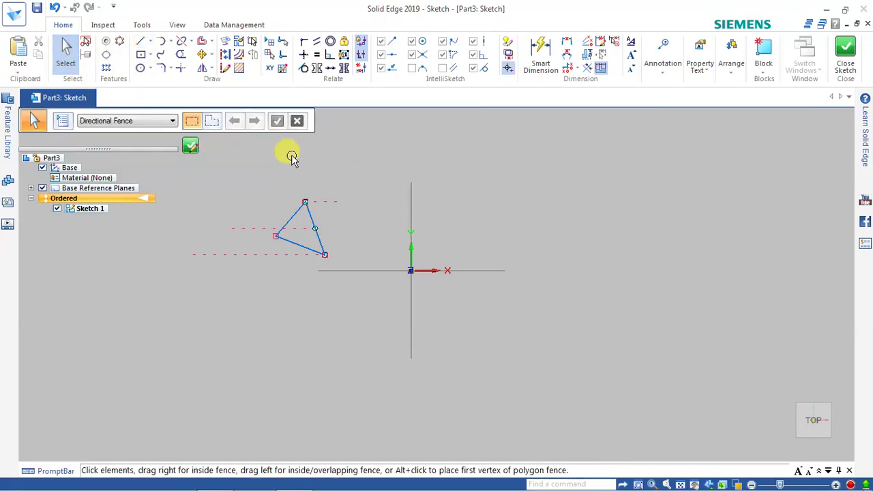
Step: Move the triangle by its left corner to a spot right of the origin
drag(351, 176, 254, 263)
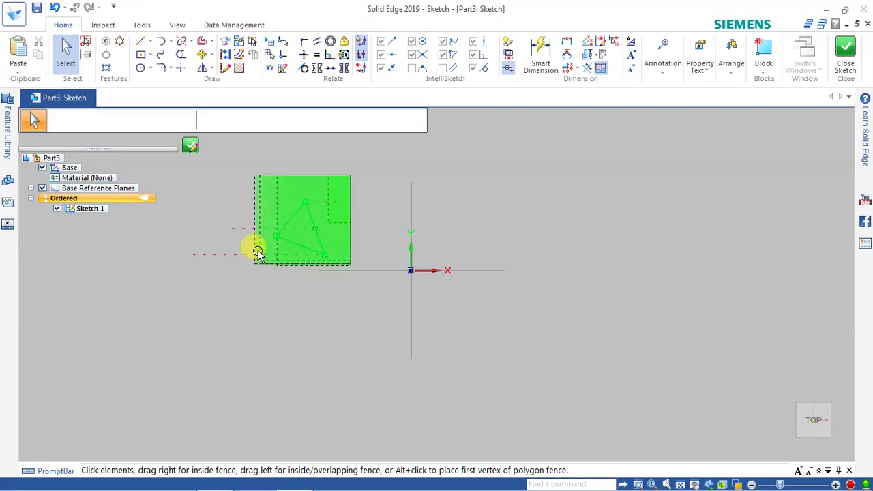
click(211, 56)
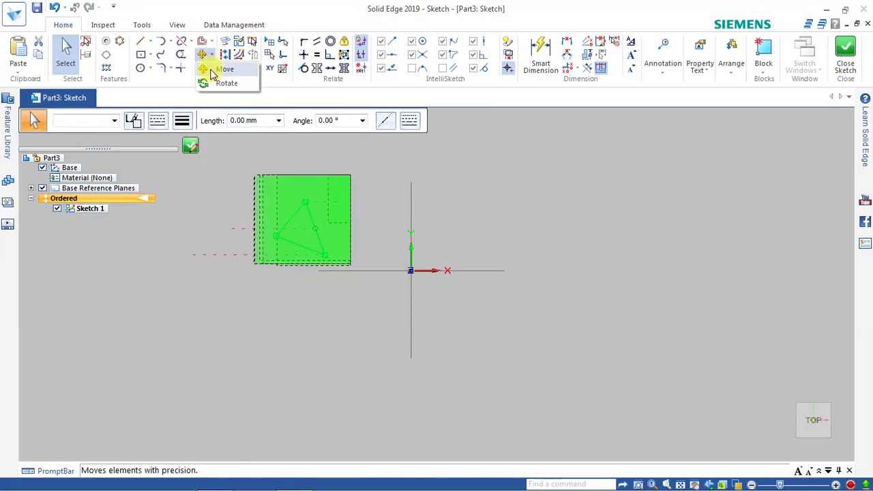
click(221, 69)
scroll(297, 225, down, 1)
scroll(299, 227, up, 1)
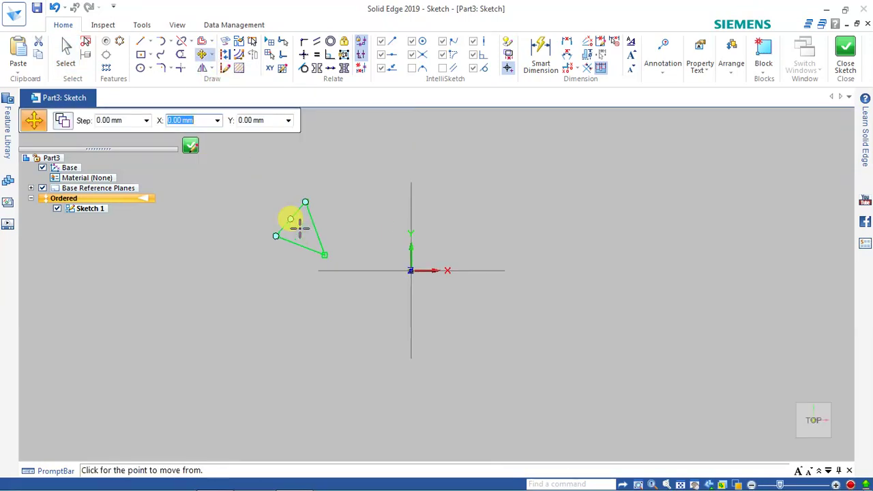
click(275, 236)
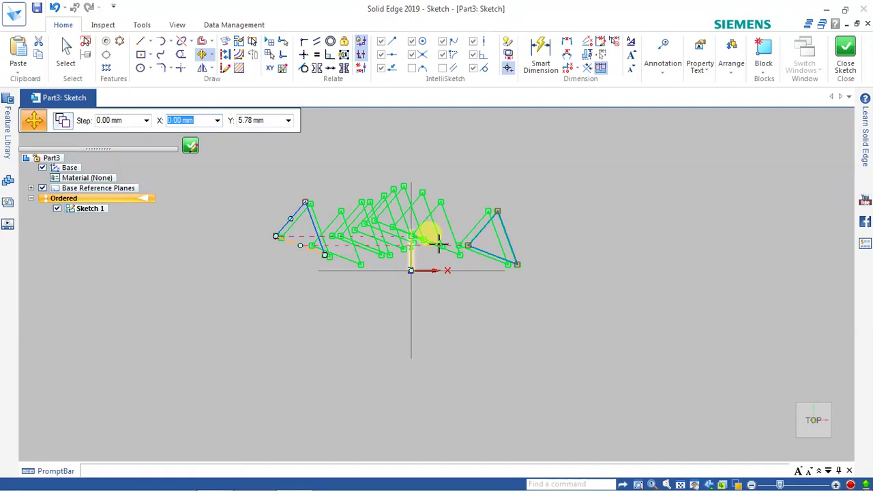
click(468, 245)
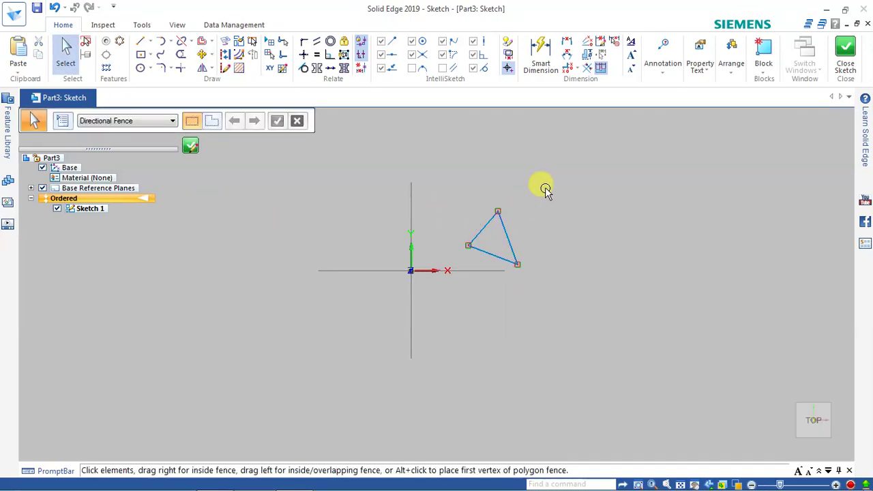
drag(456, 185, 544, 268)
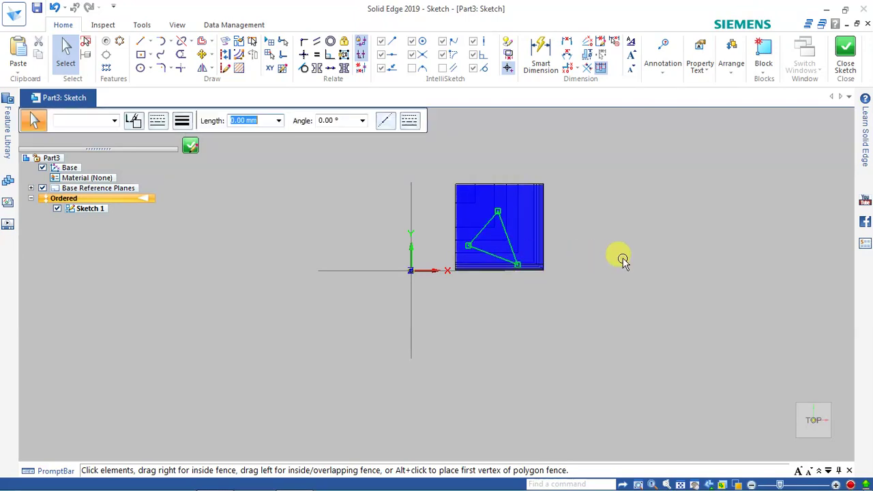
Step: Start Move on the selected triangle with the copy option turned on
click(212, 54)
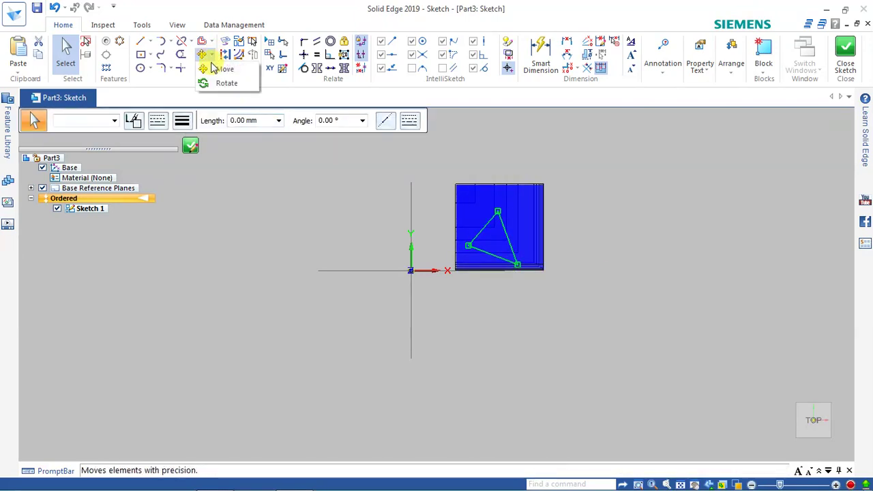
click(224, 69)
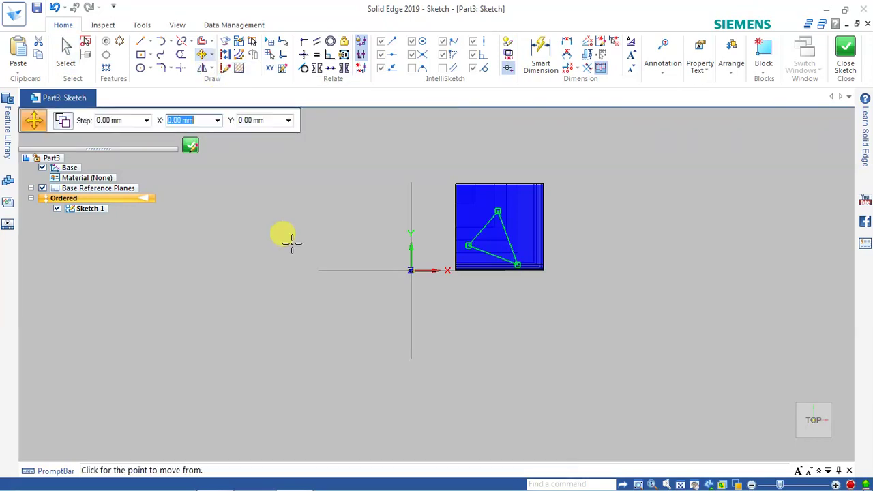
scroll(305, 243, down, 1)
scroll(305, 243, up, 1)
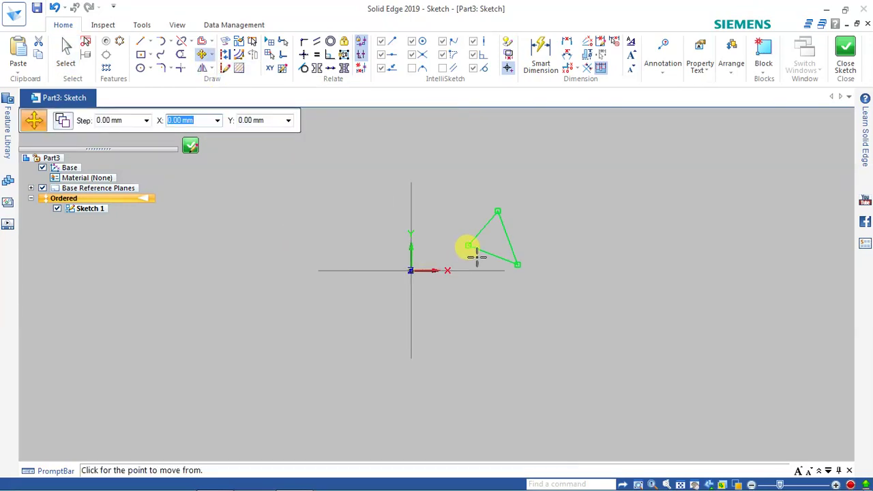
scroll(473, 248, up, 1)
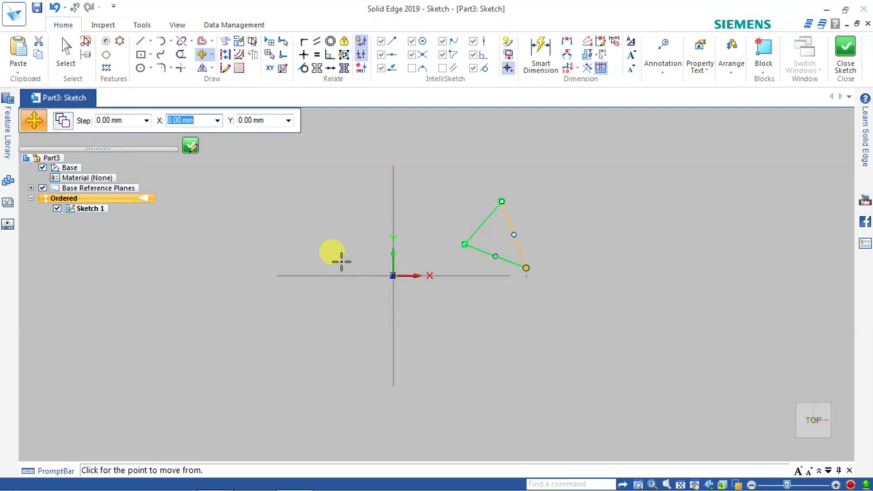
click(62, 120)
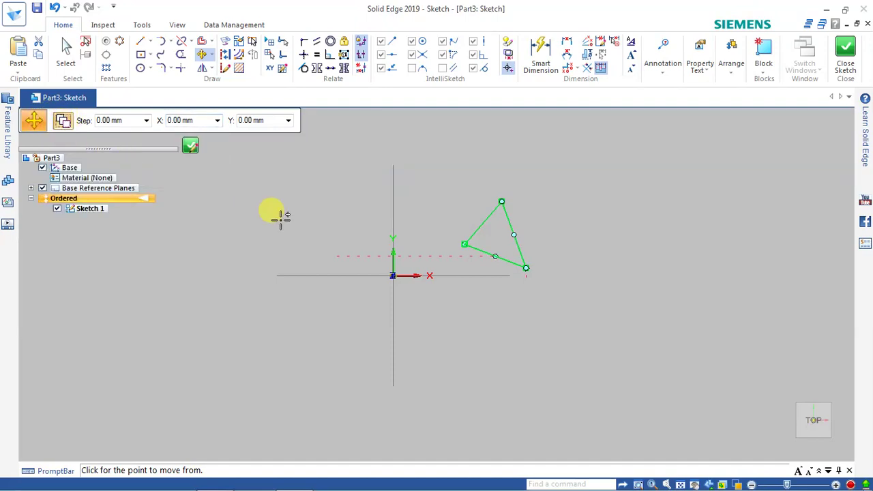
Step: Drop triangle copies left of the origin, at lower right and at upper right
click(526, 267)
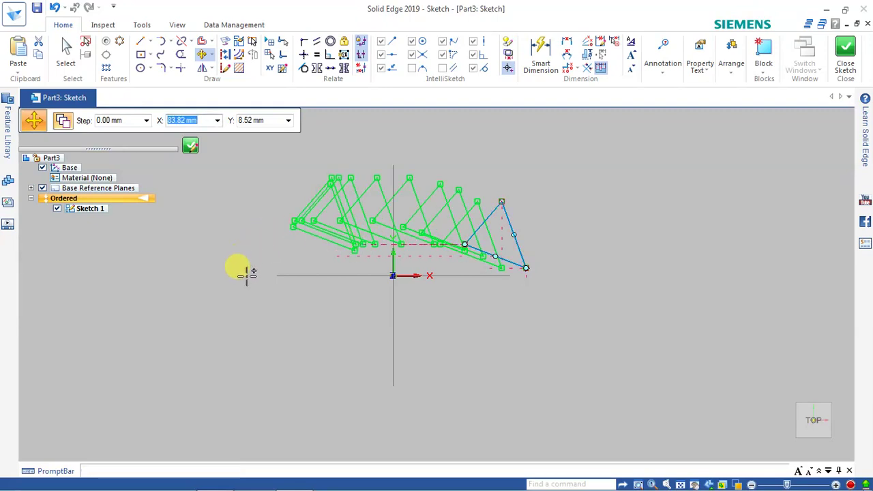
click(262, 333)
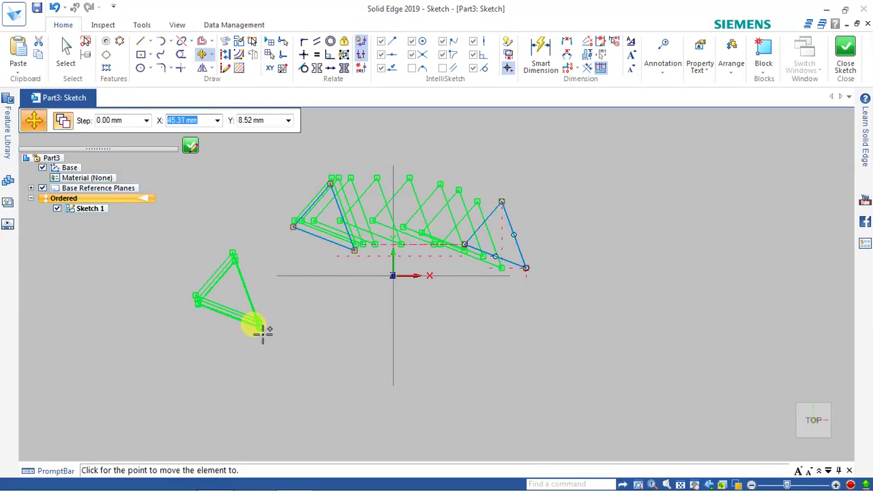
click(503, 390)
scroll(512, 372, down, 2)
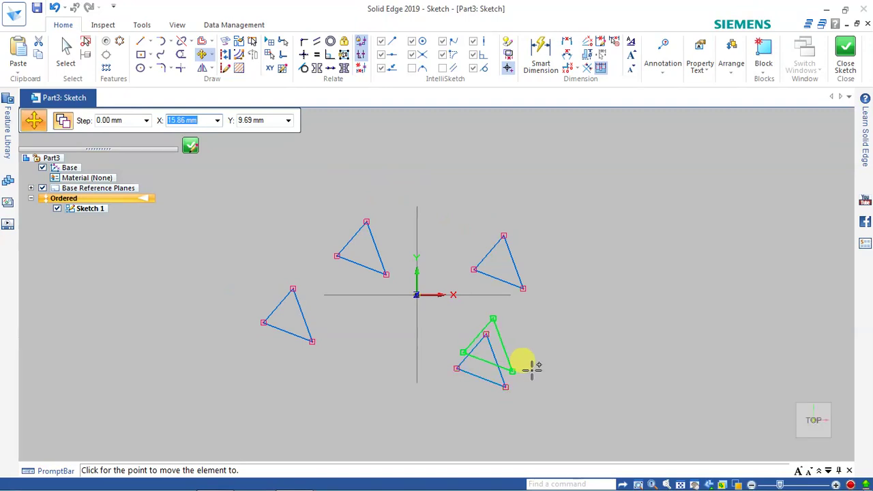
click(609, 290)
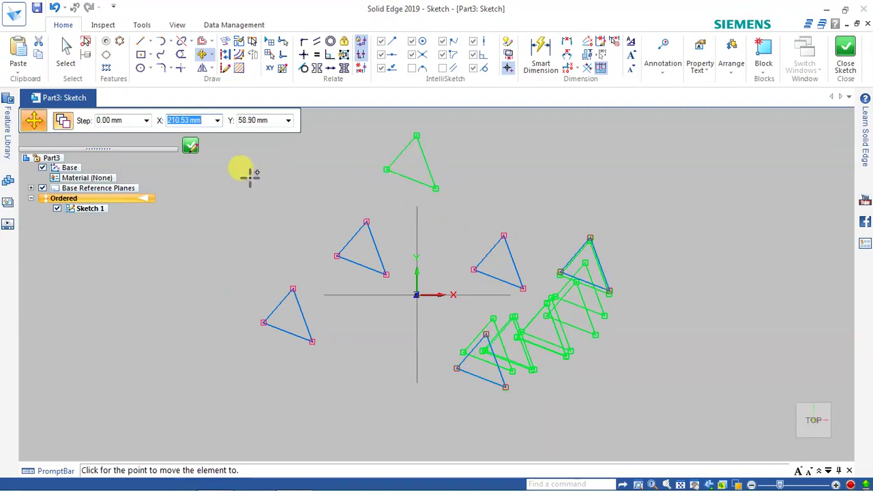
click(66, 52)
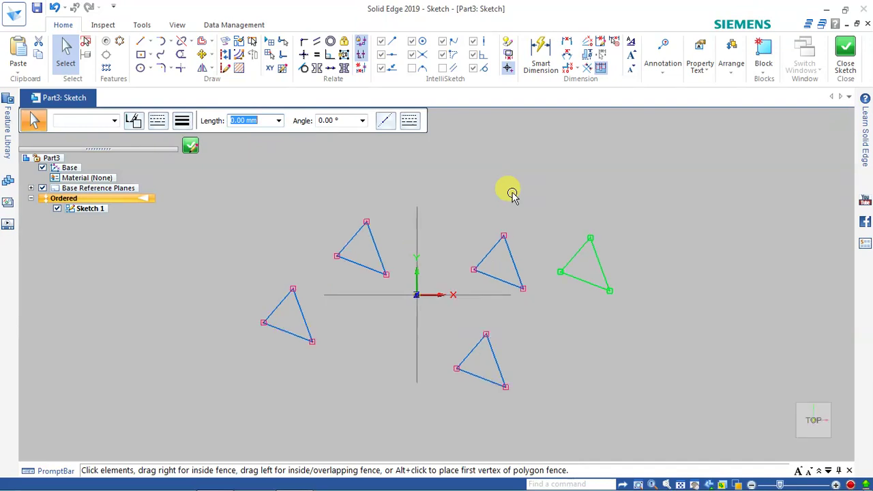
Step: Cancel the pending command and undo all triangle copies and triangle edges
click(213, 56)
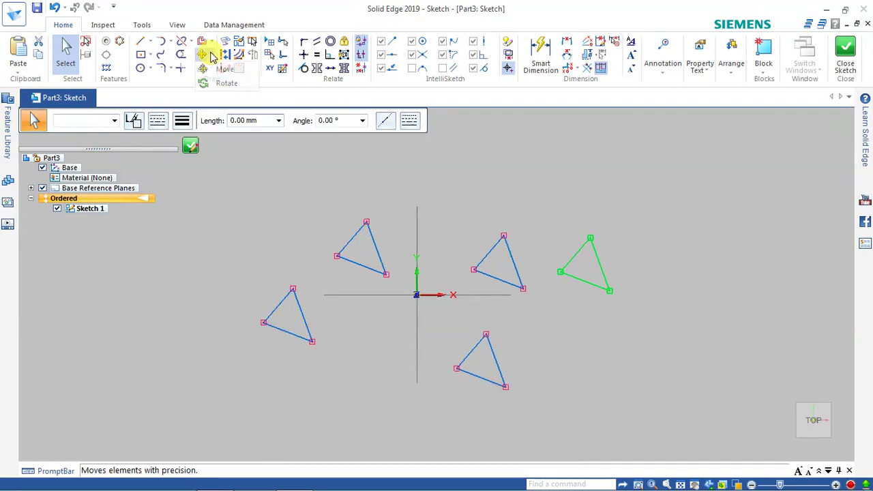
key(Escape)
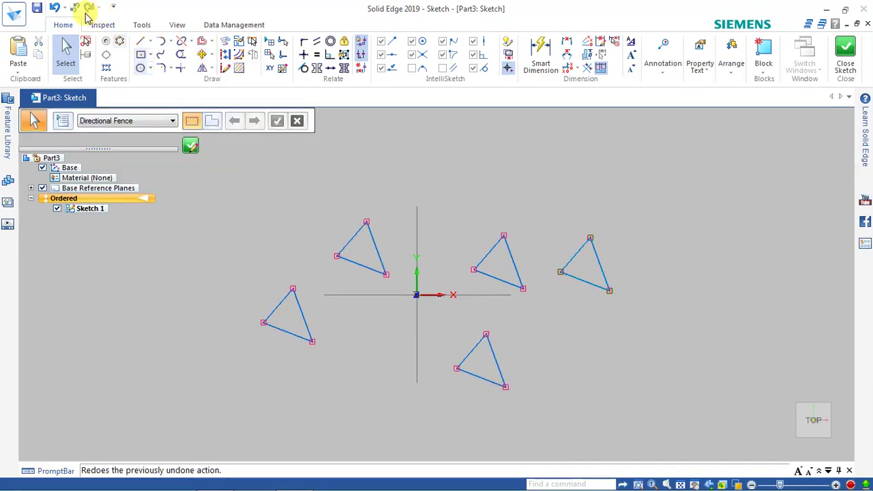
click(54, 8)
click(55, 8)
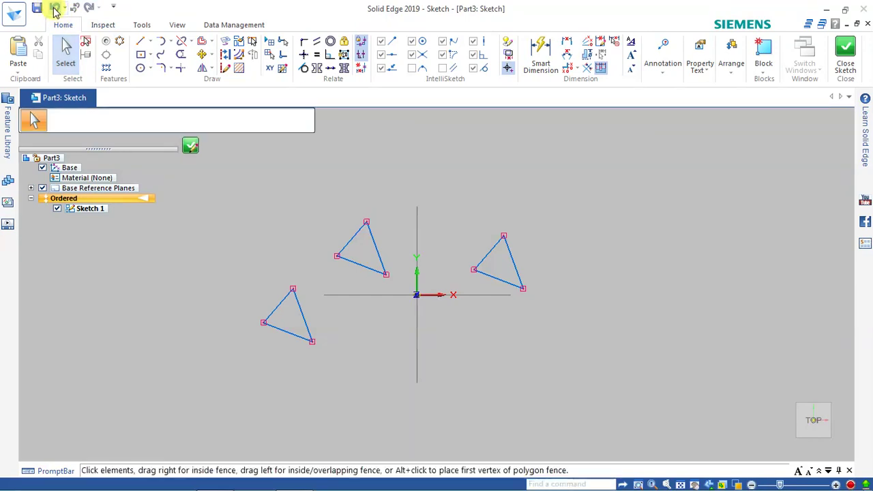
click(55, 7)
click(55, 8)
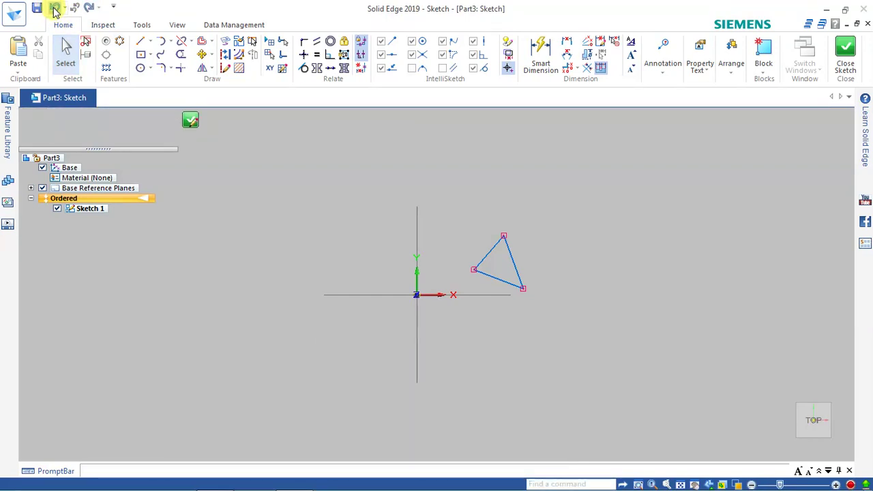
click(55, 8)
click(54, 8)
click(55, 8)
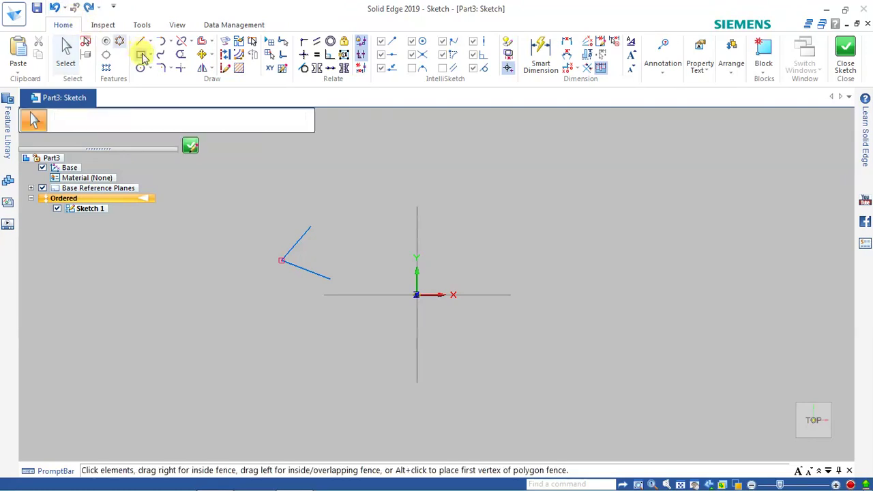
click(54, 8)
Step: Undo the last sketch line and draw a long horizontal rectangle up-left of the origin
click(55, 7)
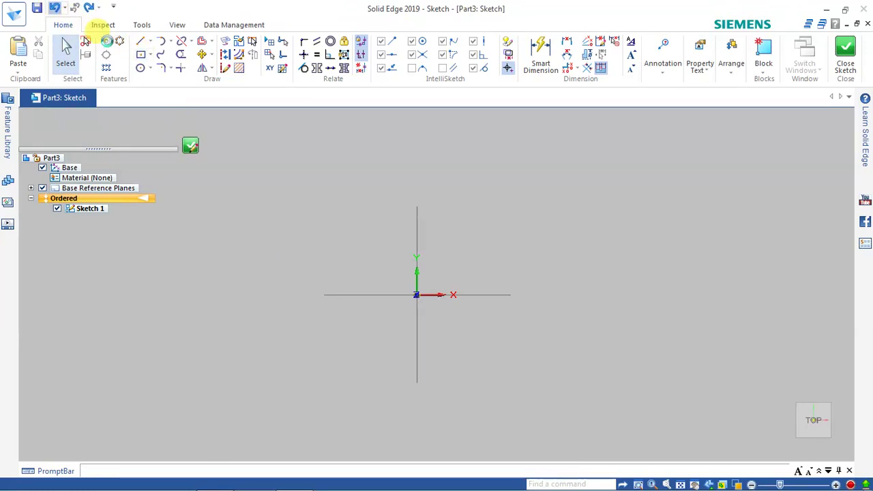
click(141, 55)
click(300, 232)
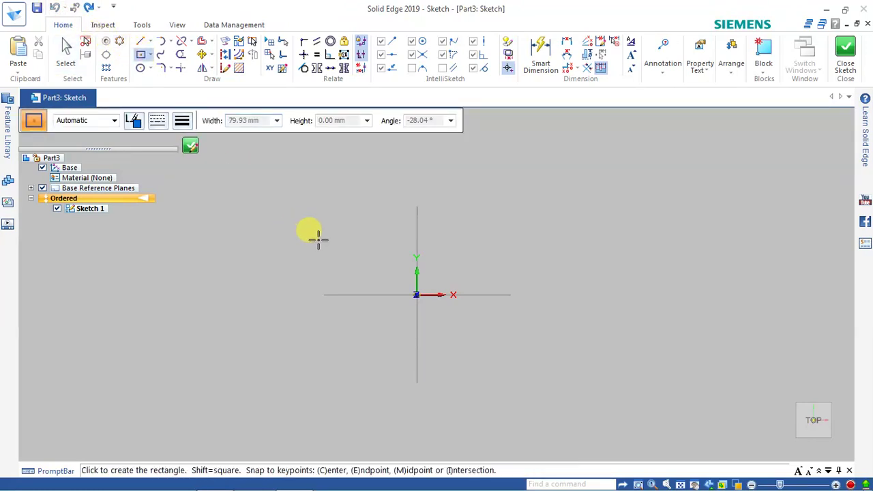
click(353, 245)
scroll(315, 206, down, 1)
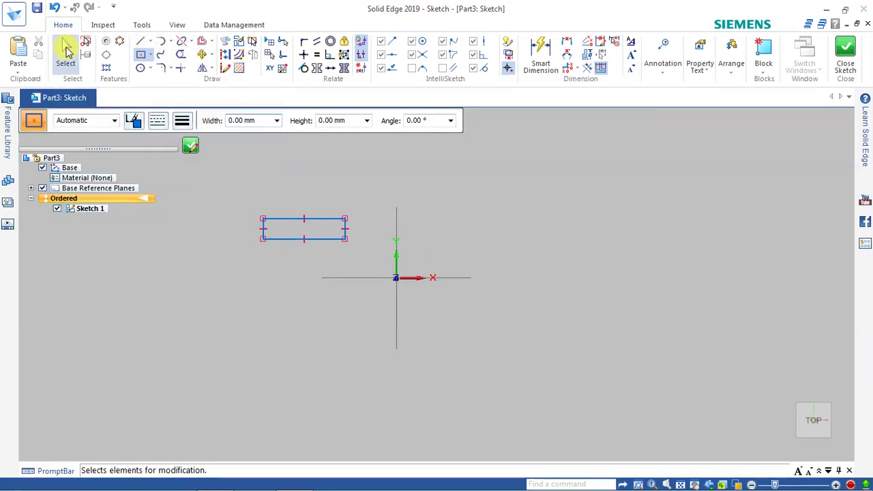
click(66, 49)
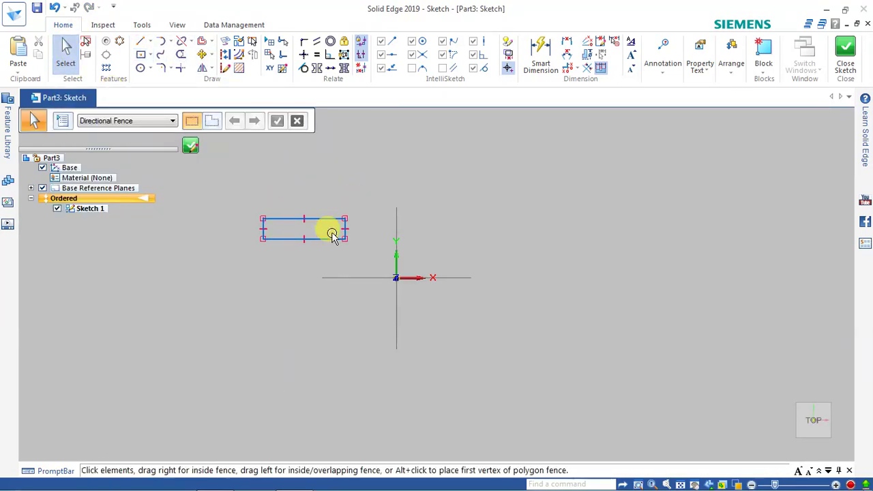
drag(360, 192, 240, 246)
scroll(251, 255, down, 1)
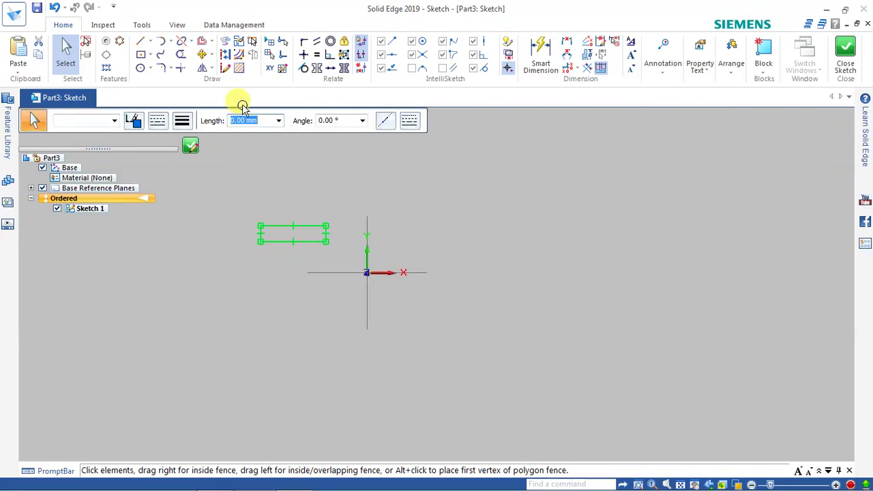
click(206, 56)
click(219, 85)
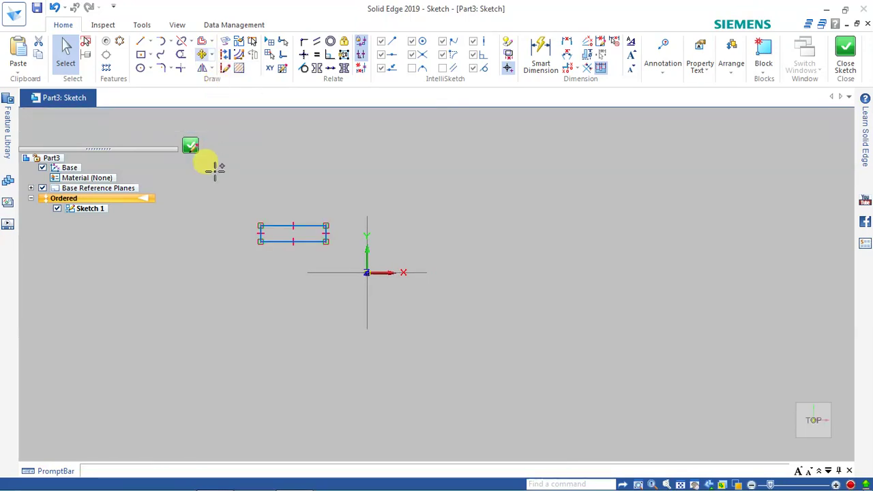
click(261, 240)
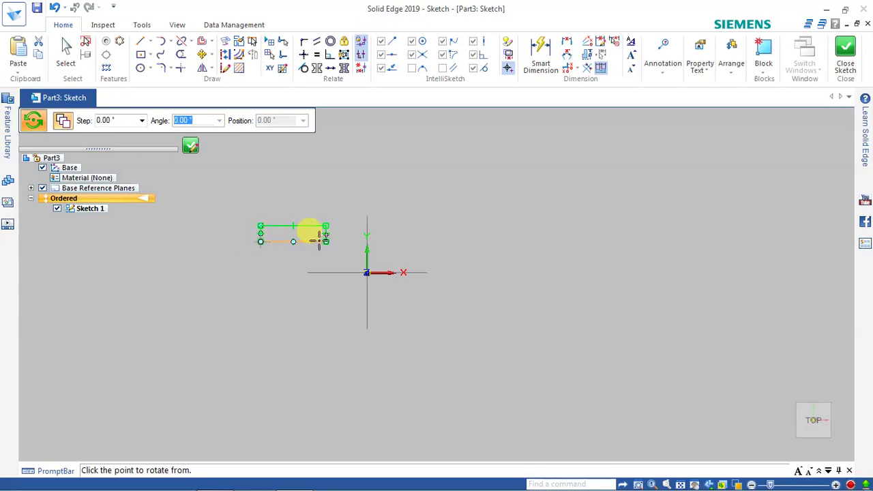
click(62, 120)
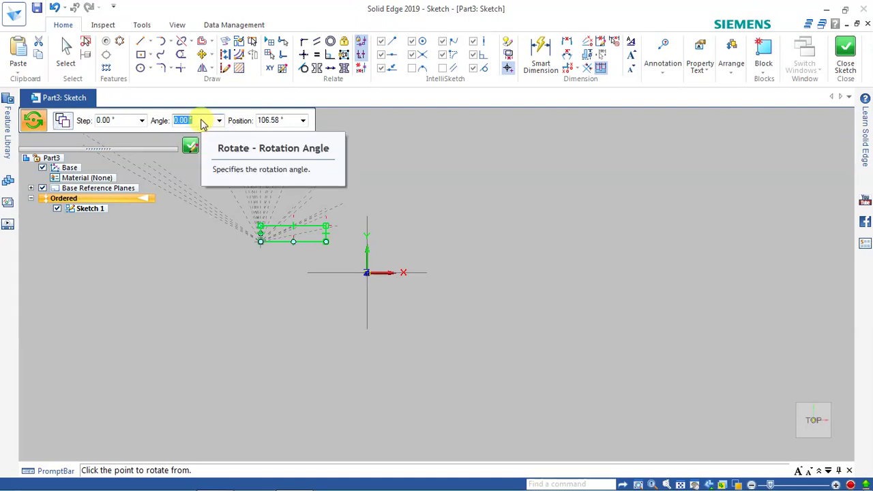
text(90)
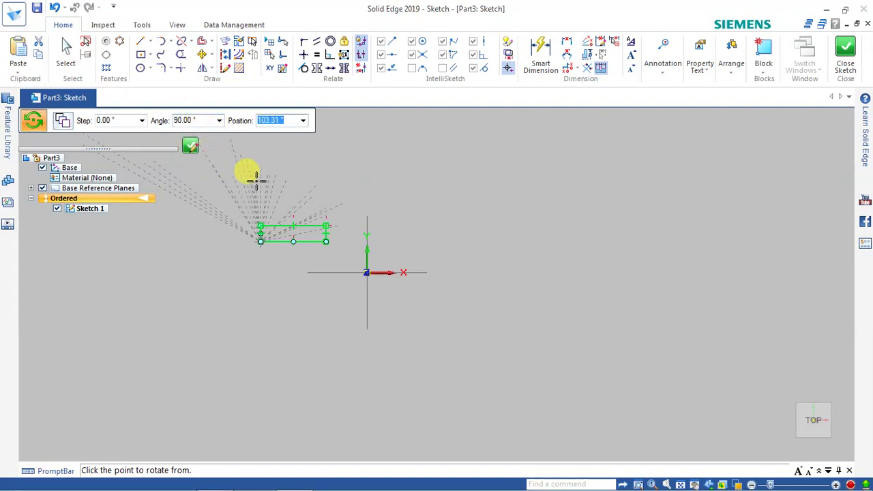
click(260, 173)
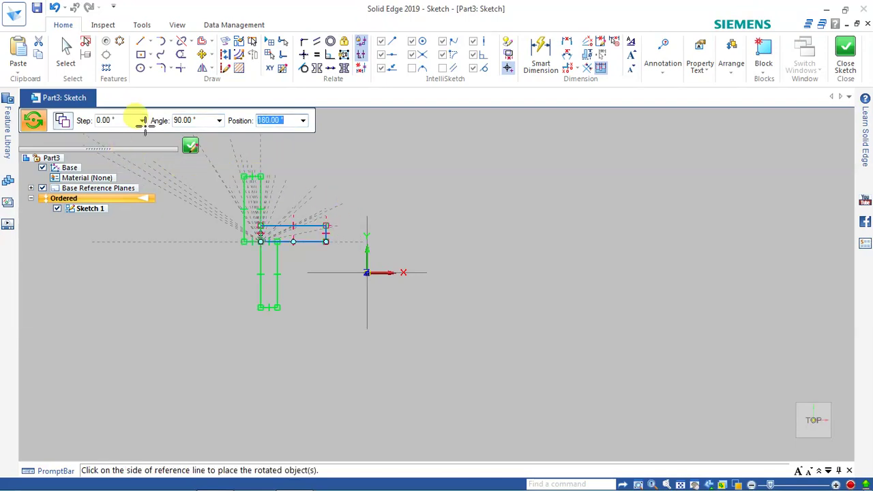
click(223, 254)
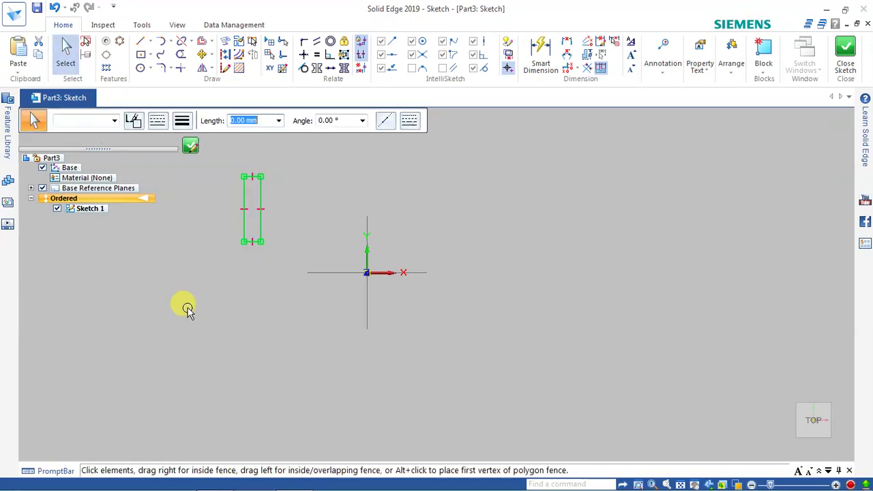
click(55, 7)
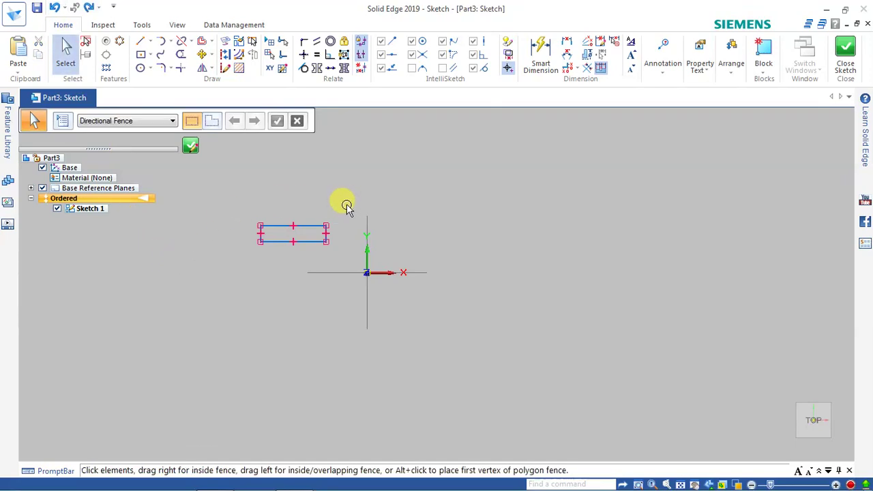
Step: Rotate a copy of the rectangle 90° about its left corner so it stands upright
drag(346, 201, 234, 263)
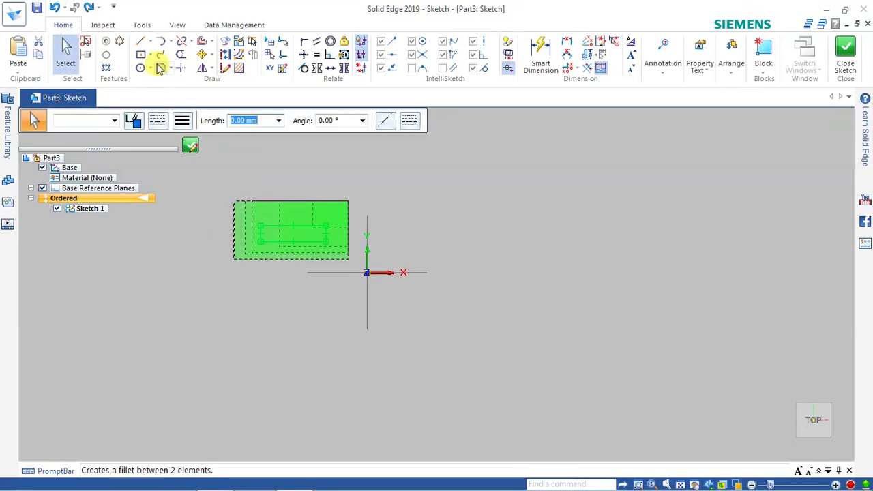
click(211, 57)
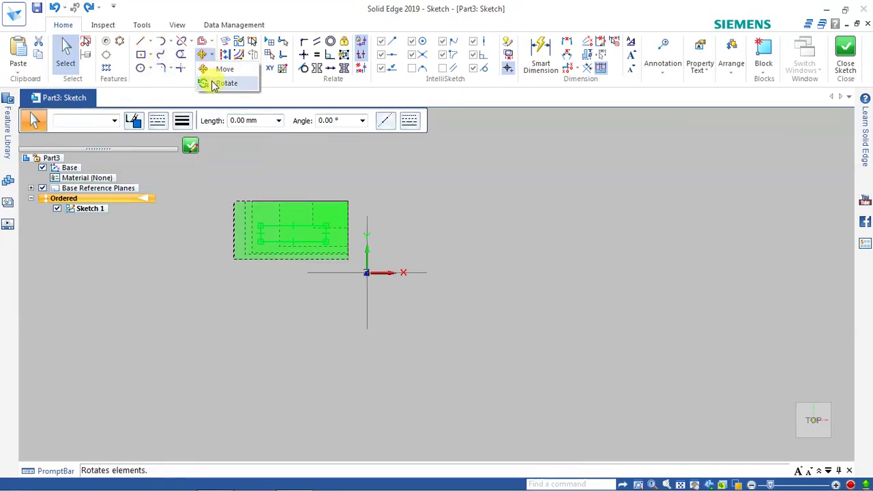
click(224, 82)
scroll(249, 203, down, 1)
scroll(250, 202, up, 1)
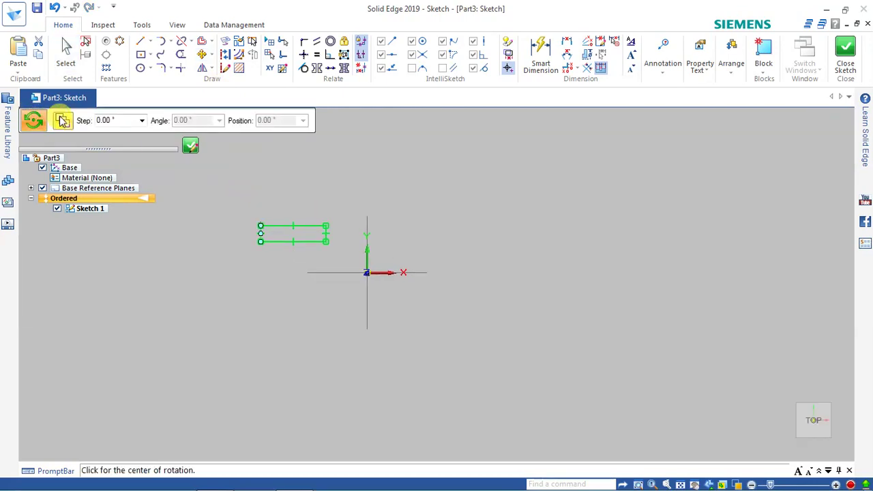
click(261, 226)
text(90)
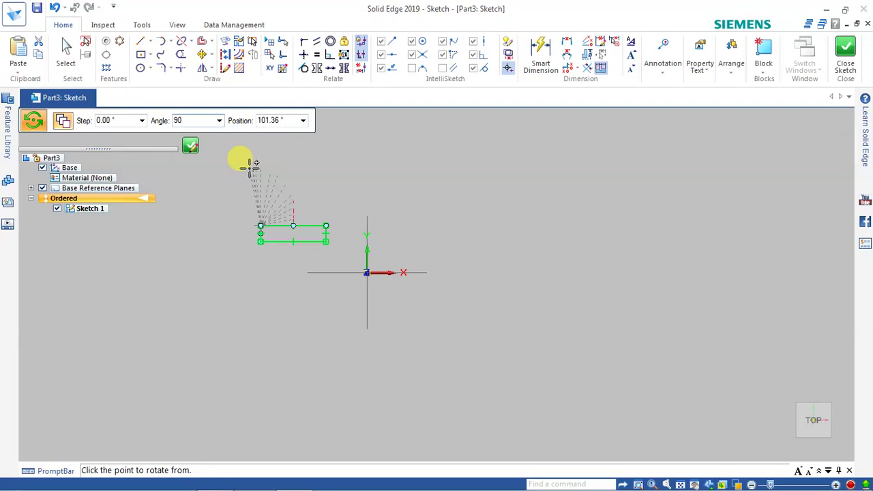
click(326, 226)
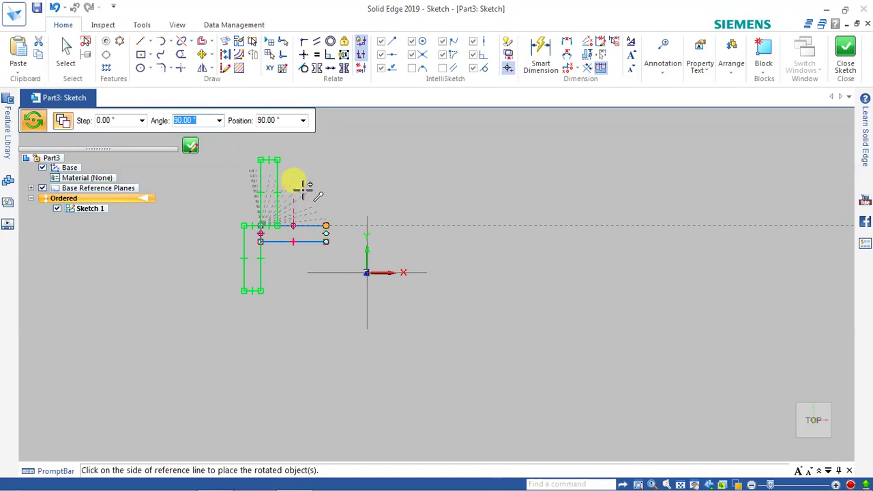
click(206, 177)
scroll(212, 180, up, 1)
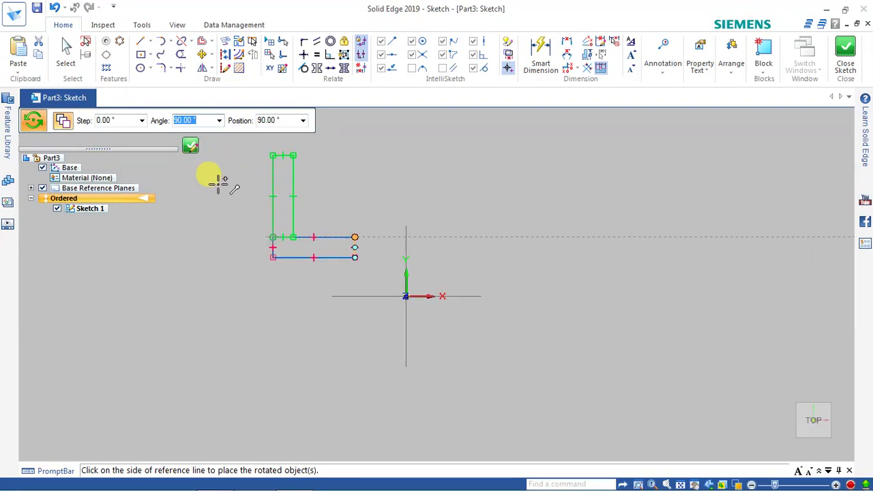
Step: End the Rotate command and recentre the view on the L-shaped sketch
click(188, 222)
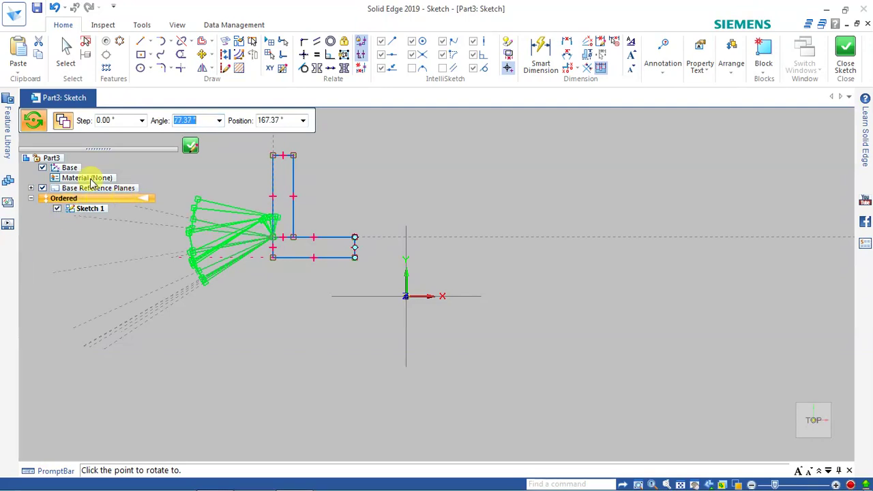
click(66, 58)
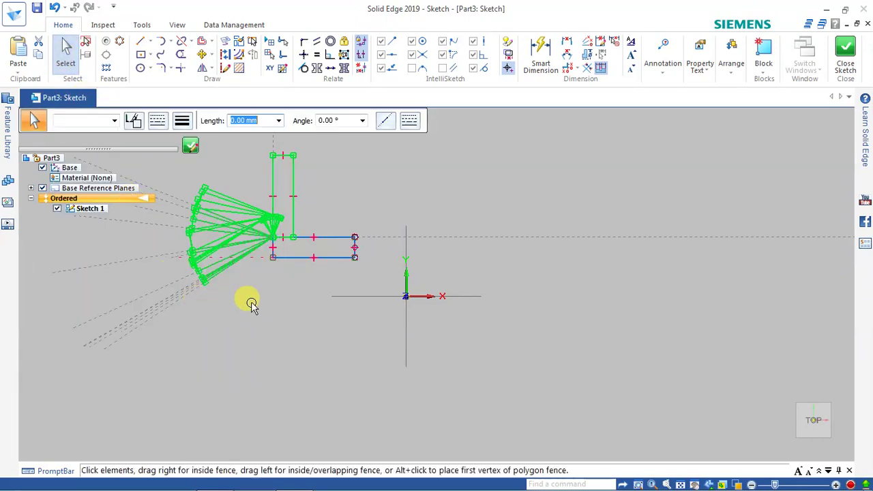
scroll(249, 300, down, 1)
scroll(255, 299, up, 2)
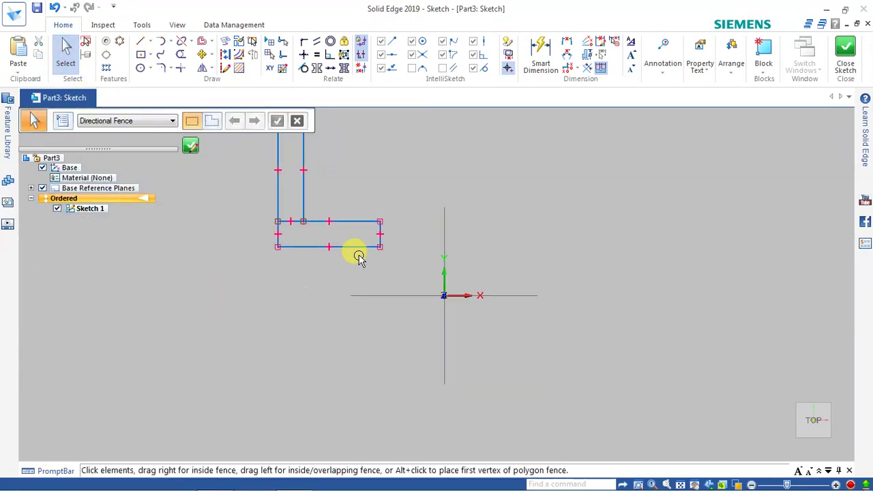
Step: Draw a vertical line from the sketch origin straight up, right of the L shape
scroll(382, 199, down, 1)
scroll(388, 194, down, 1)
scroll(374, 121, up, 1)
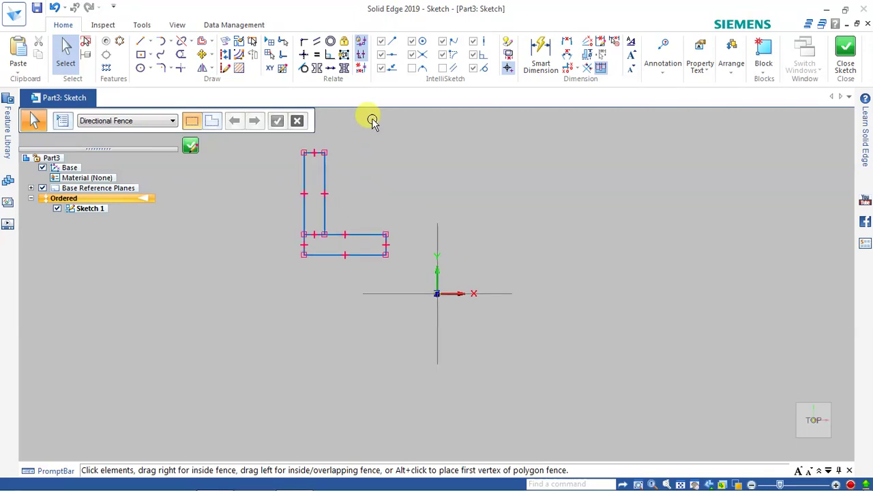
scroll(386, 146, up, 1)
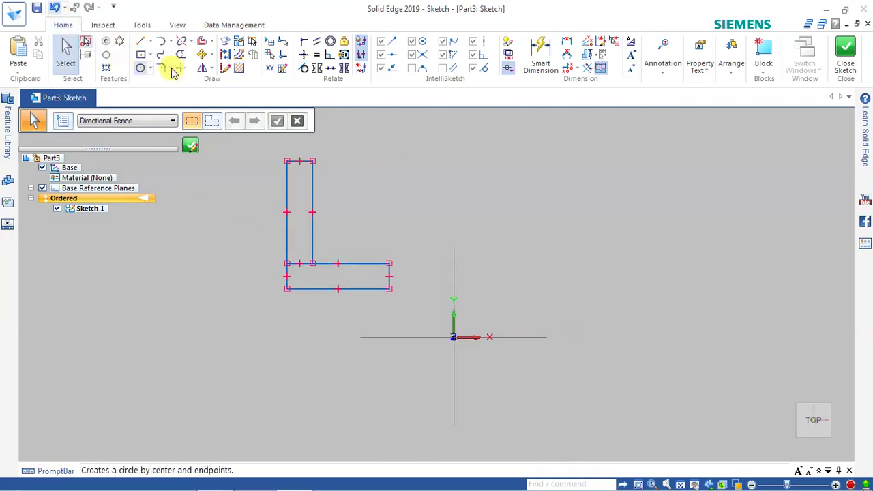
click(211, 68)
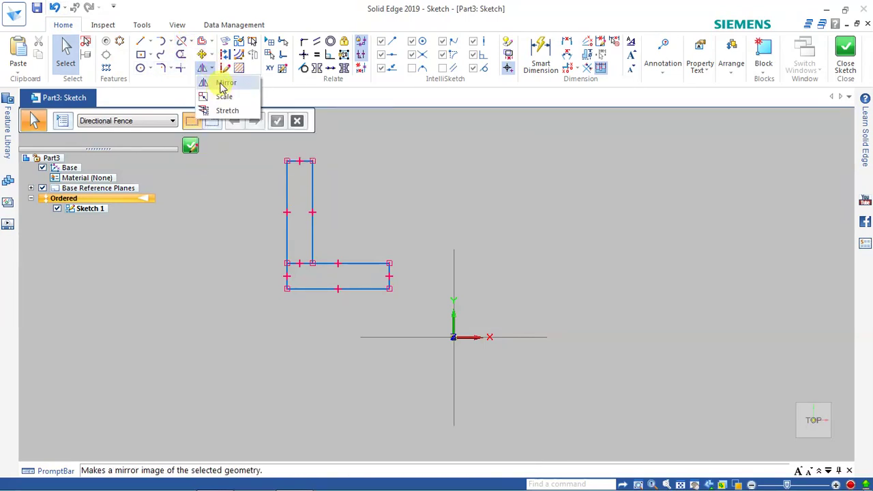
click(462, 185)
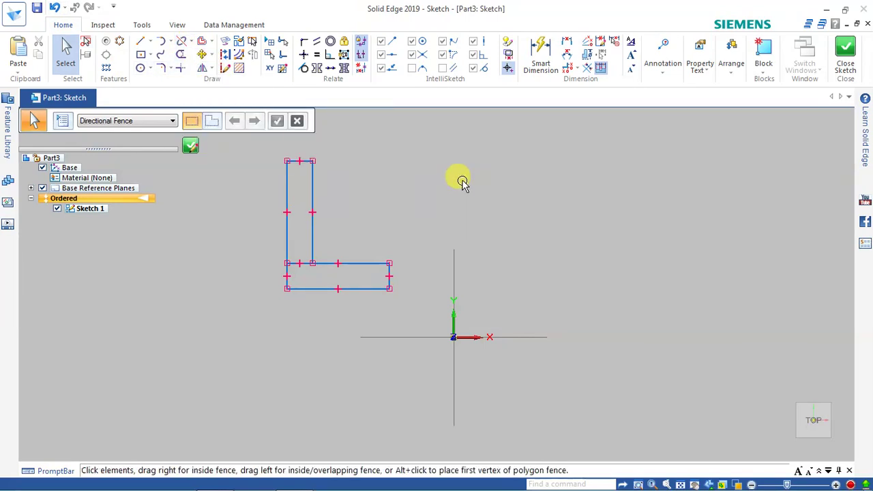
click(142, 43)
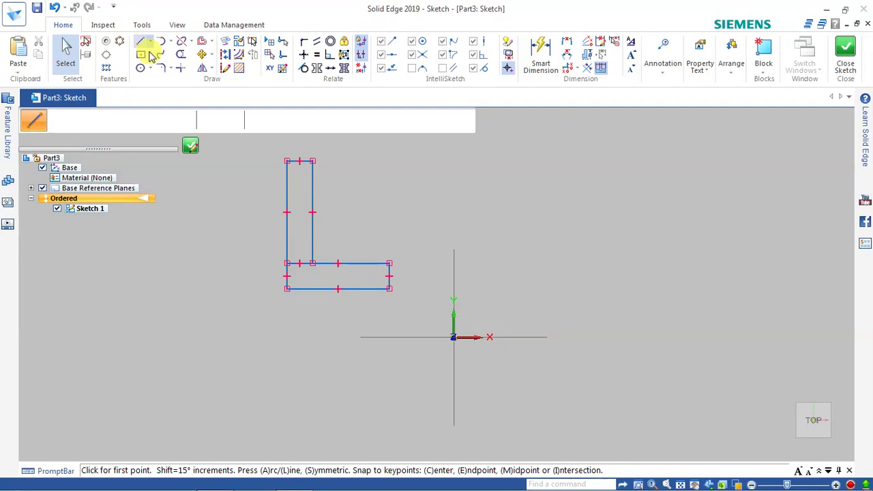
click(454, 337)
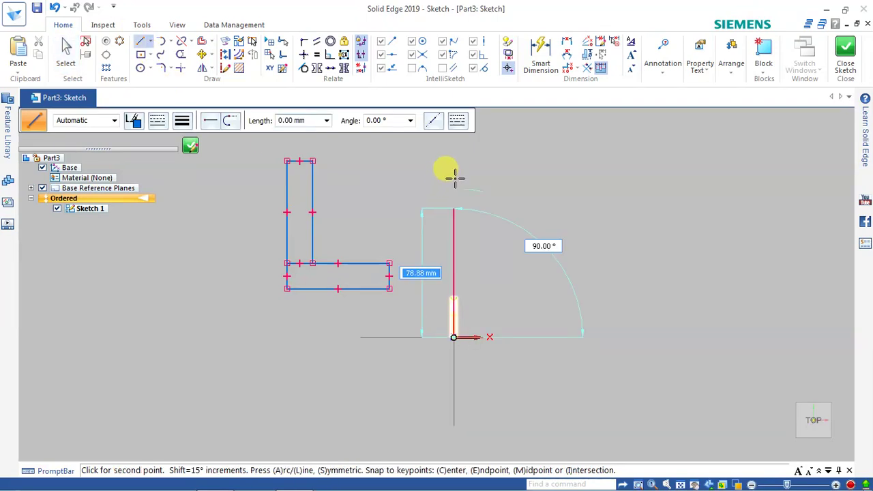
click(505, 164)
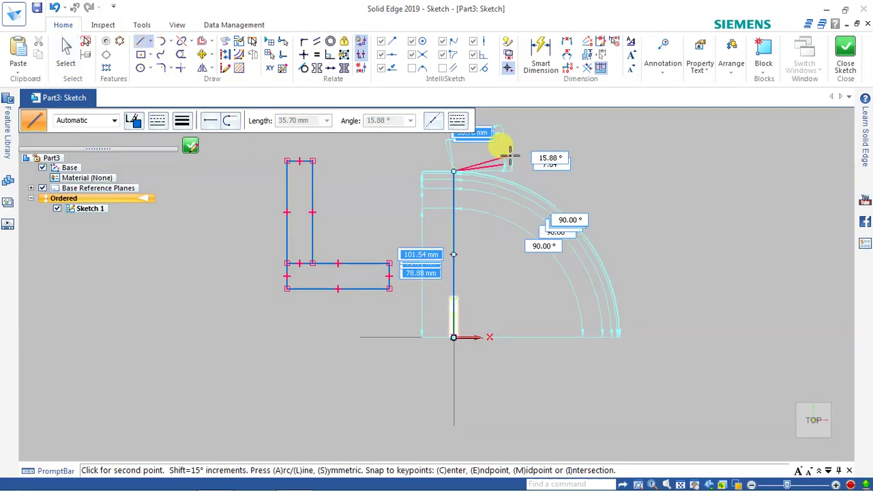
key(Escape)
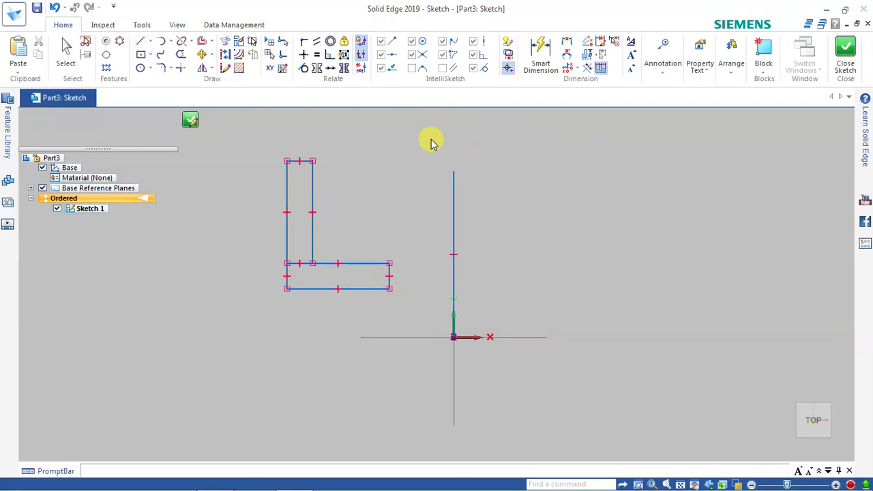
Step: Mirror the whole L-shaped sketch about the vertical line, creating a matching copy on its right
click(67, 52)
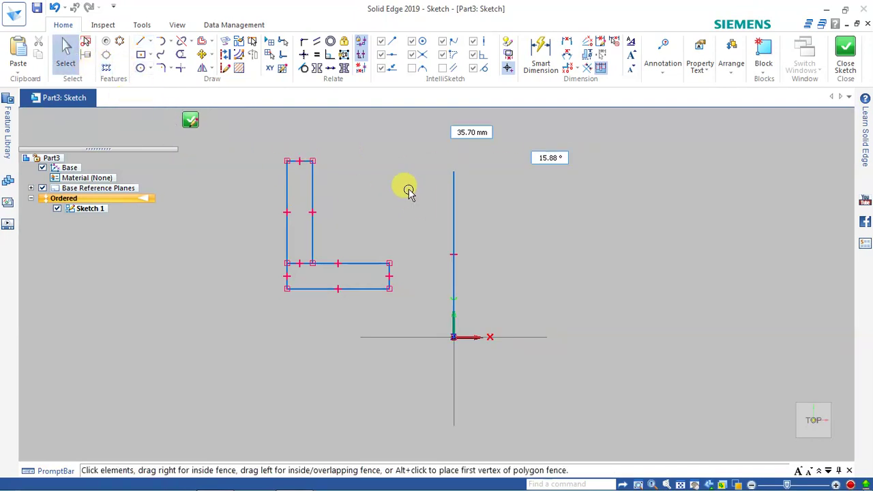
drag(413, 140, 267, 298)
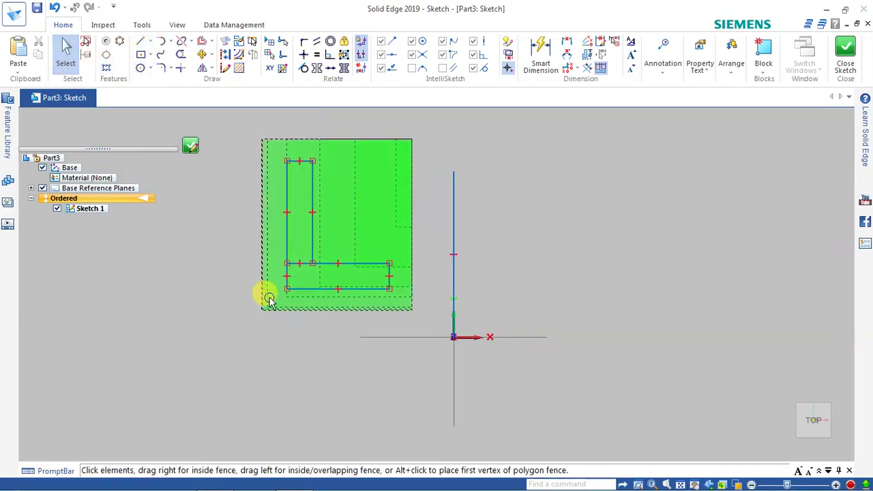
scroll(270, 299, down, 1)
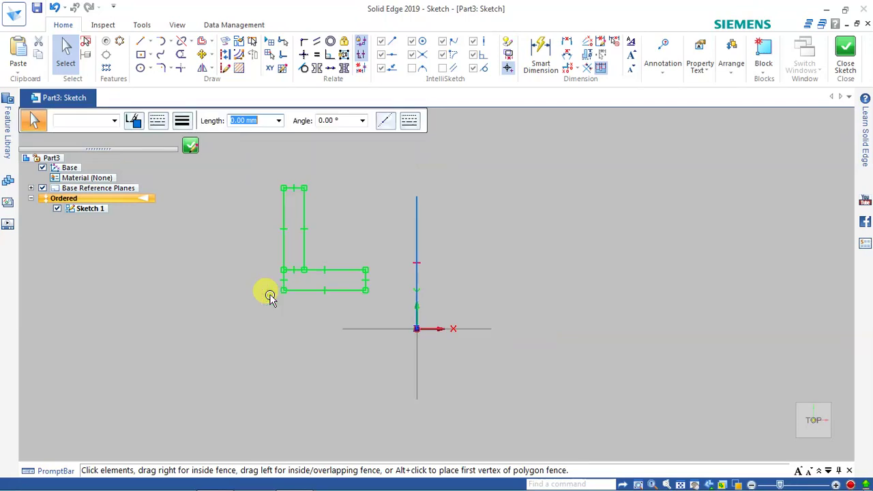
click(202, 68)
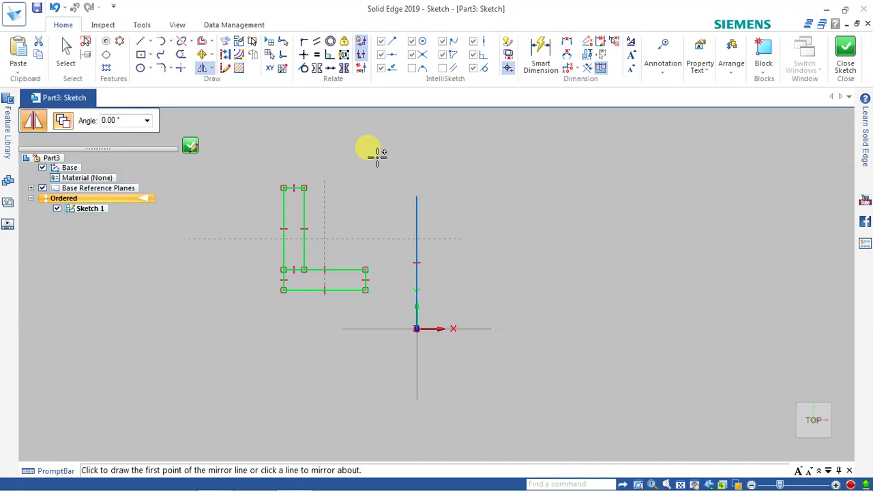
click(430, 213)
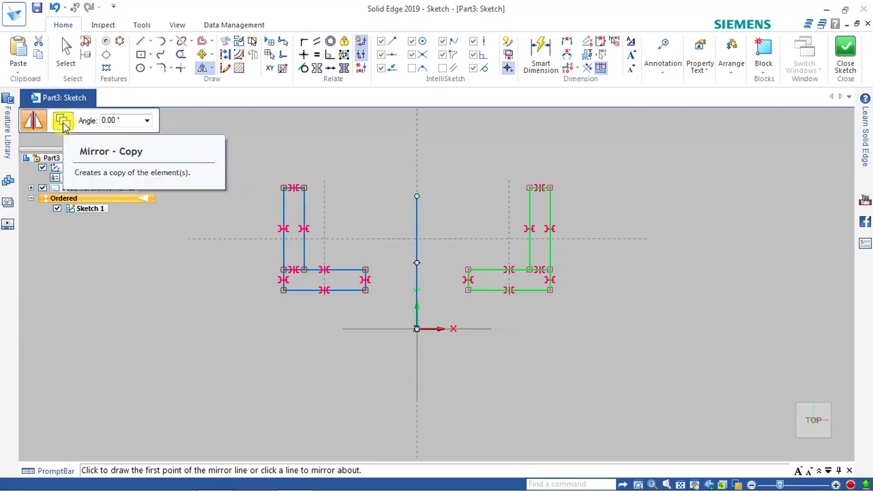
click(279, 142)
key(Escape)
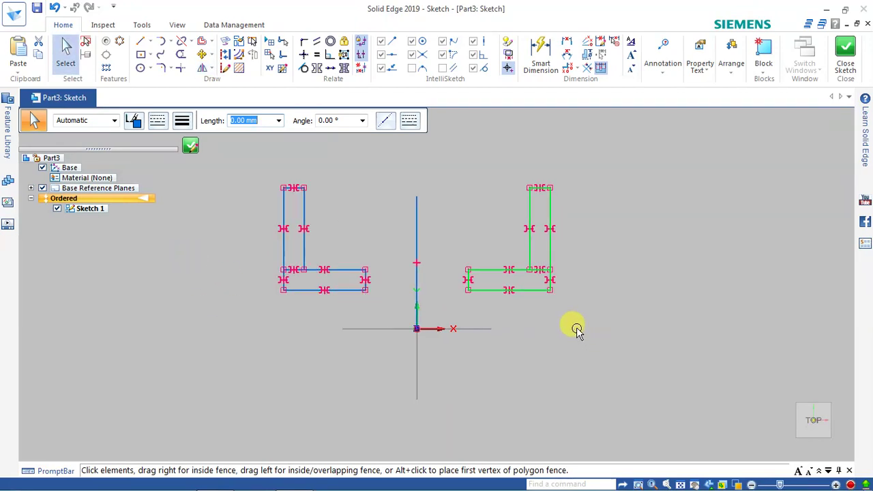
Step: Mirror the right-hand L copy across the horizontal reference line so it sits below the origin
click(204, 68)
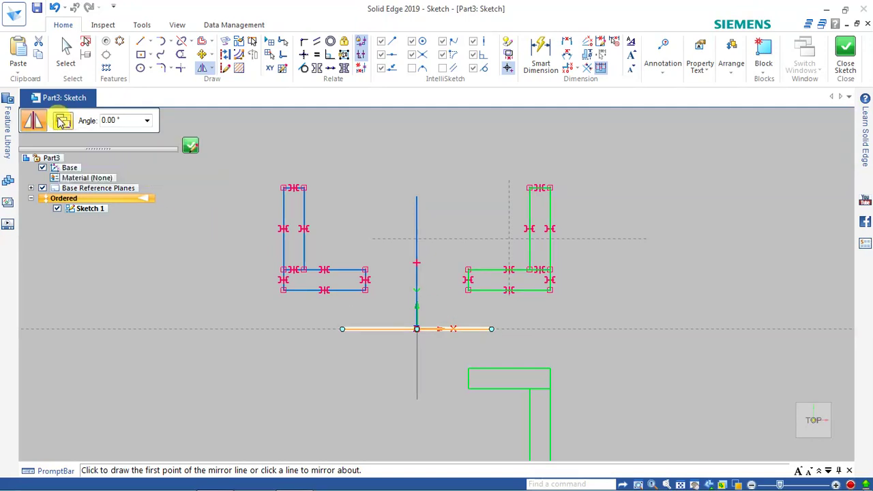
click(473, 329)
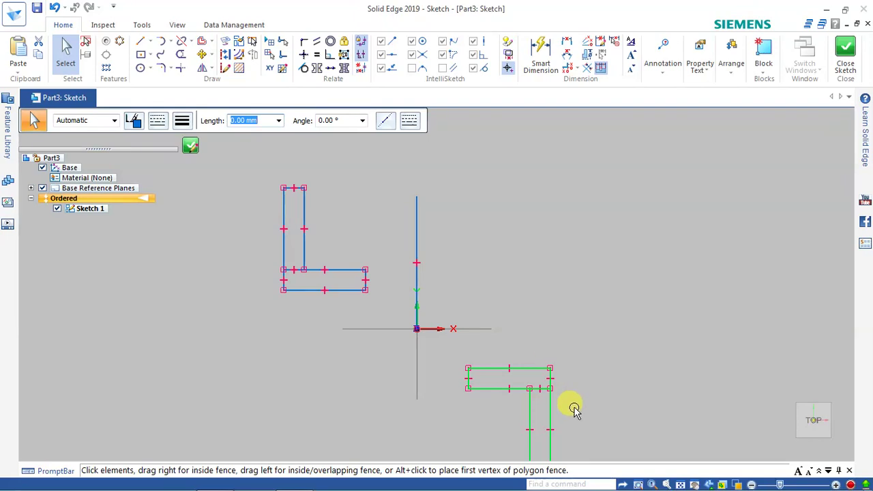
click(212, 69)
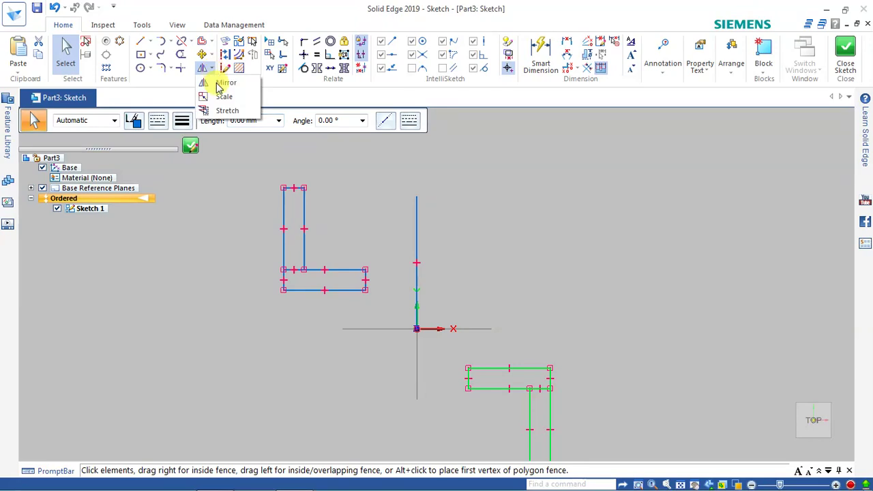
click(540, 260)
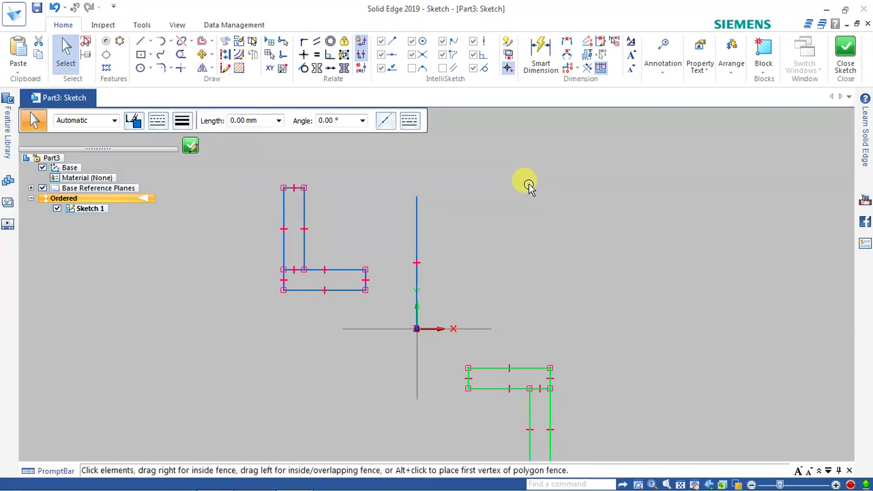
shift+middle_drag(590, 283, 526, 185)
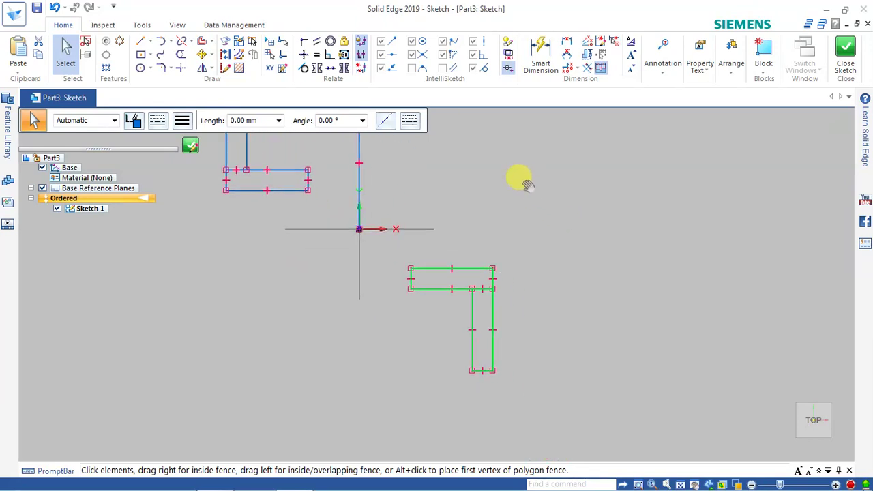
Step: Scale the lower L shape by a factor of 2 about its top-right corner
shift+middle_drag(565, 279, 560, 236)
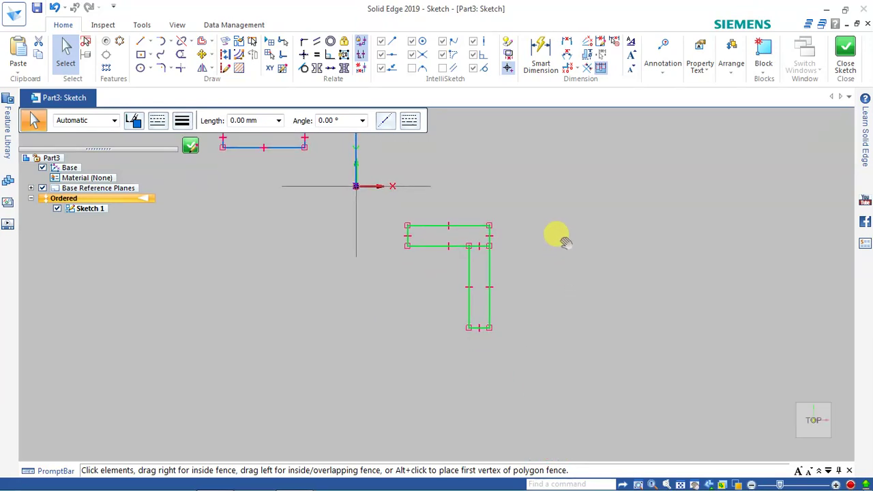
scroll(461, 232, down, 1)
scroll(460, 232, up, 2)
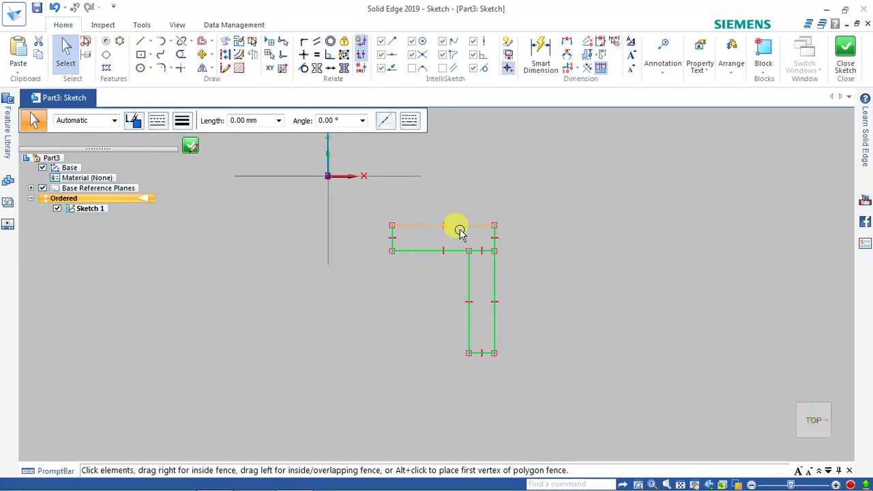
shift+middle_drag(544, 250, 541, 257)
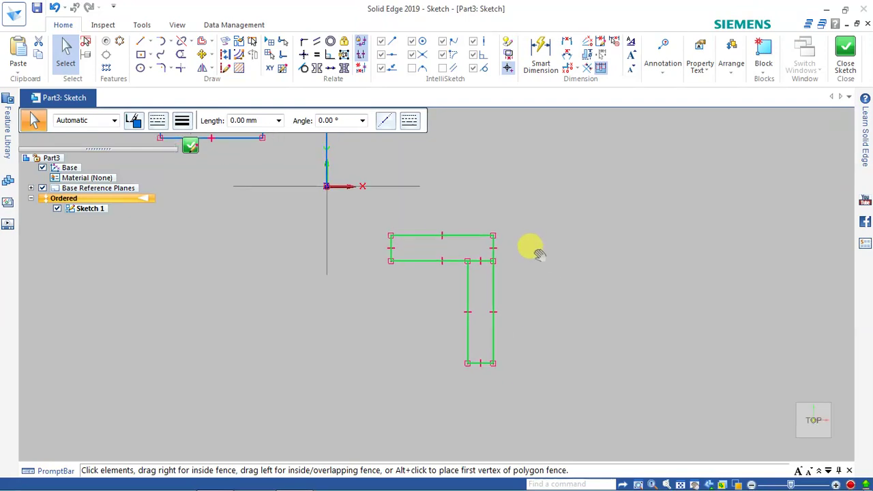
click(211, 68)
click(217, 98)
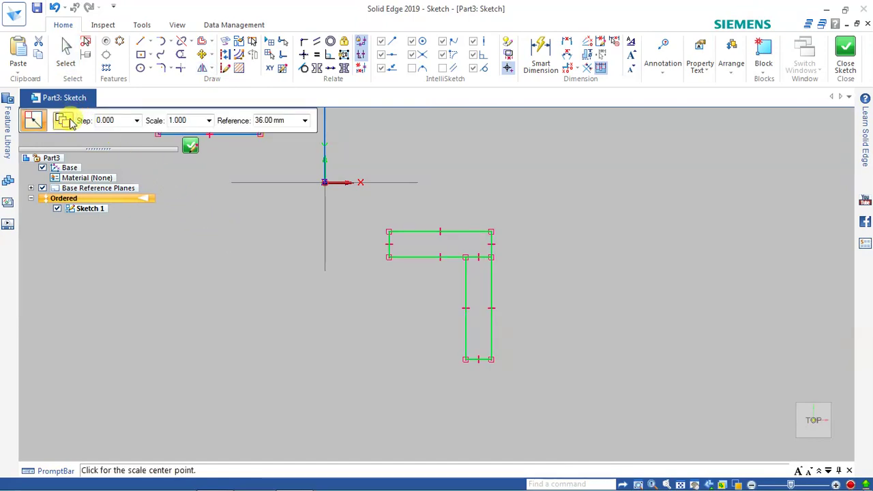
click(491, 232)
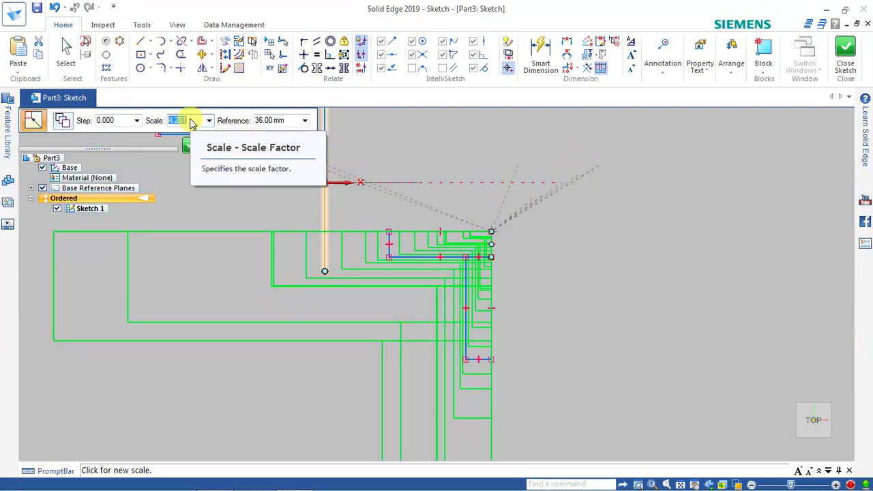
text(2)
key(Return)
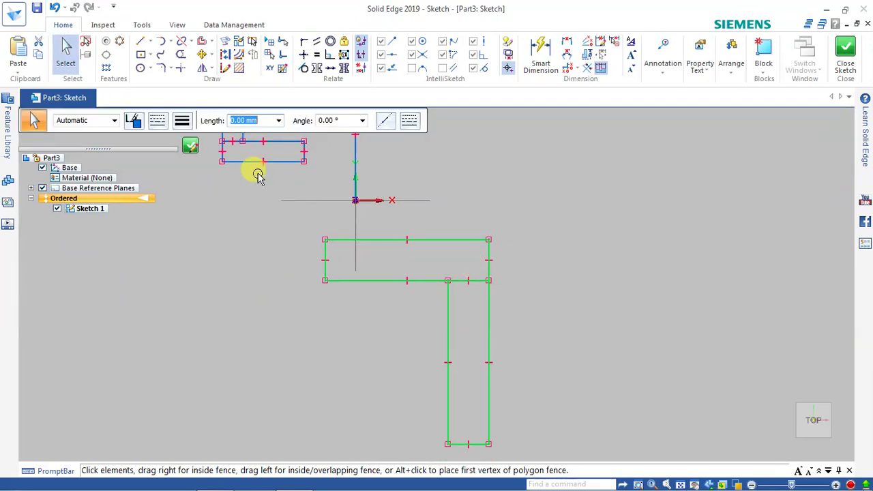
Step: Undo the last sketch change, then stretch the leg's bottom-right corner down and outward
click(55, 10)
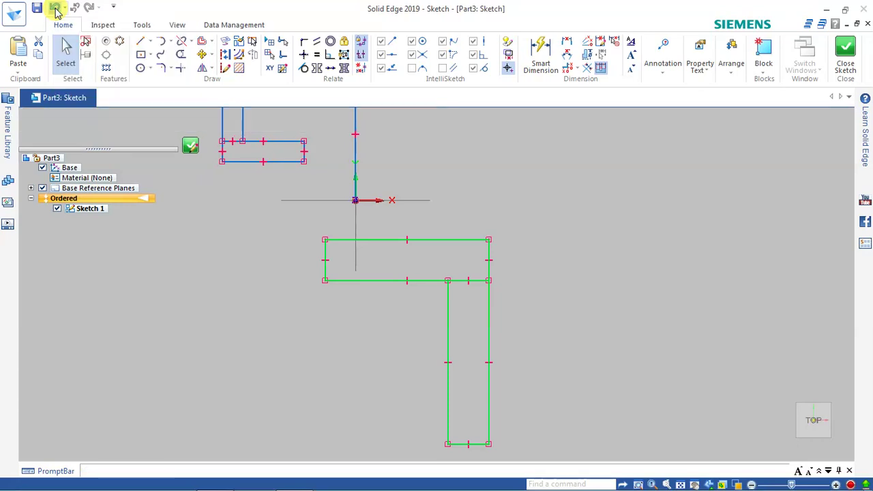
click(211, 69)
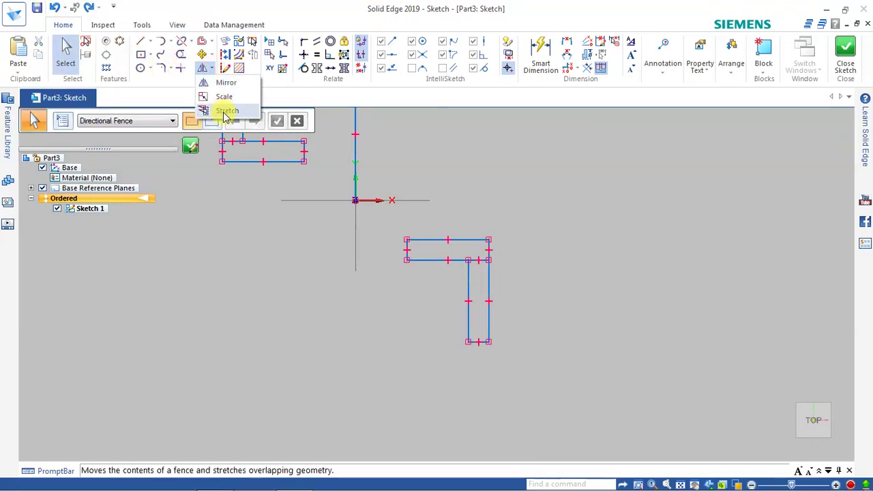
click(218, 217)
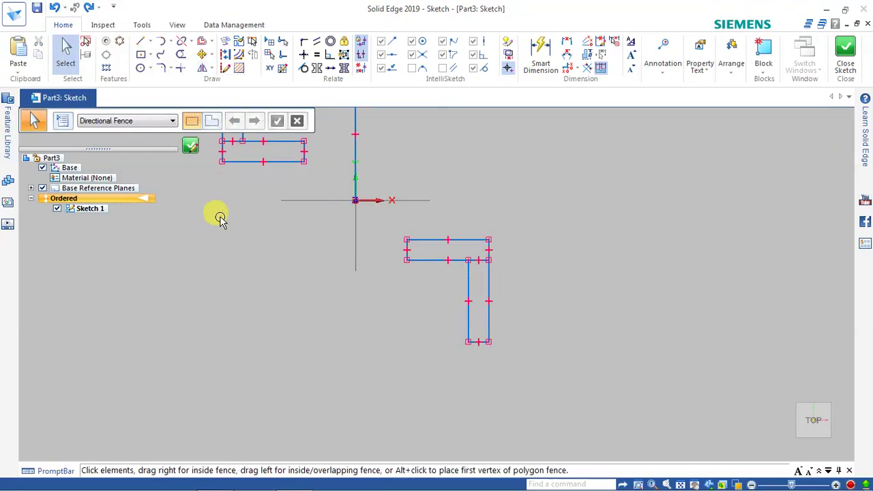
scroll(251, 376, up, 1)
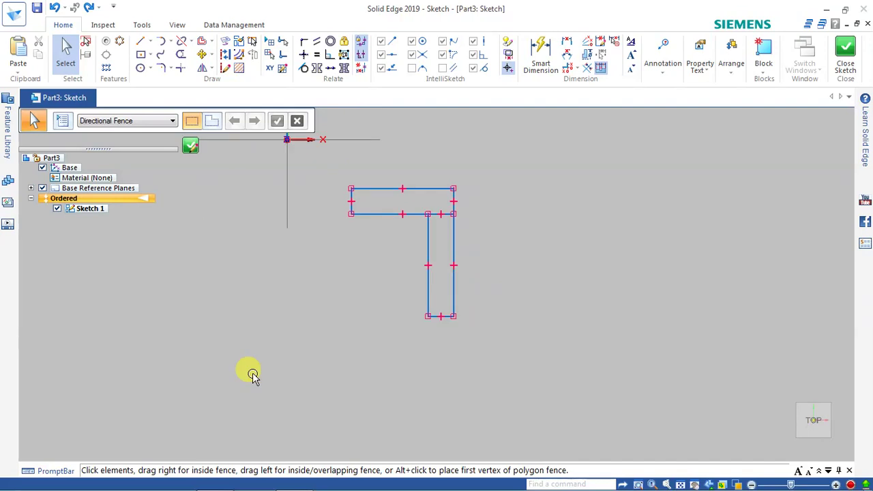
click(211, 69)
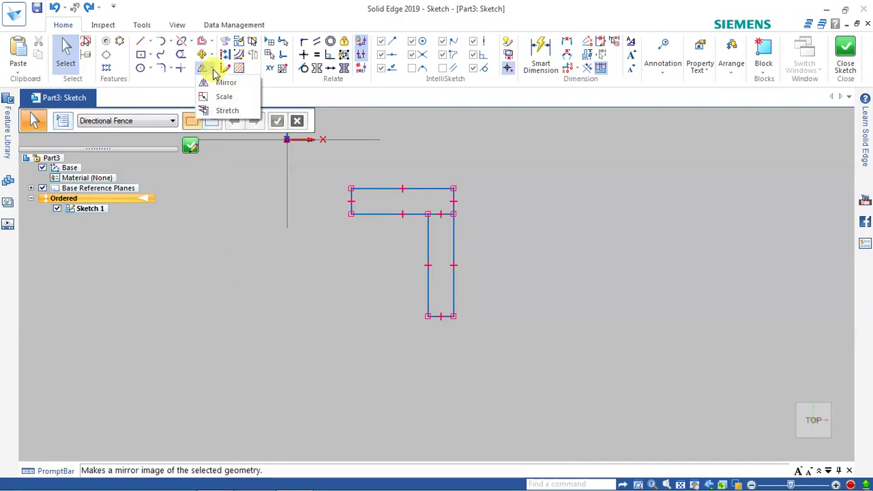
click(218, 109)
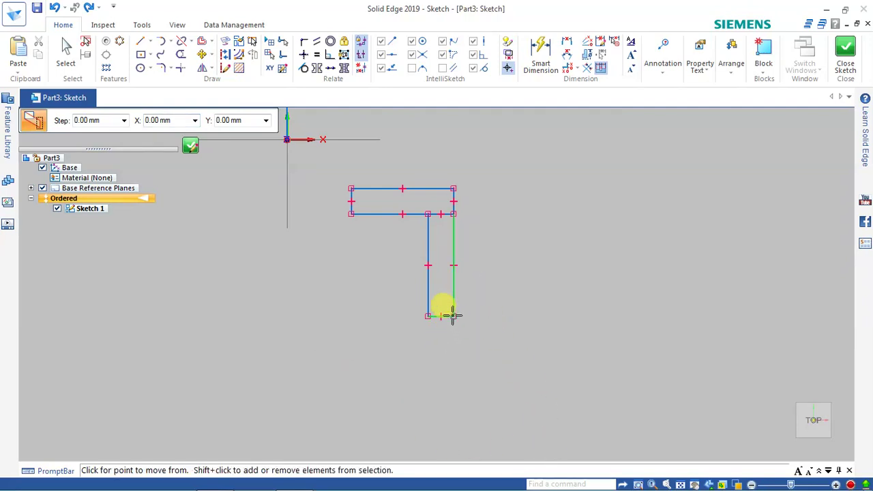
click(453, 316)
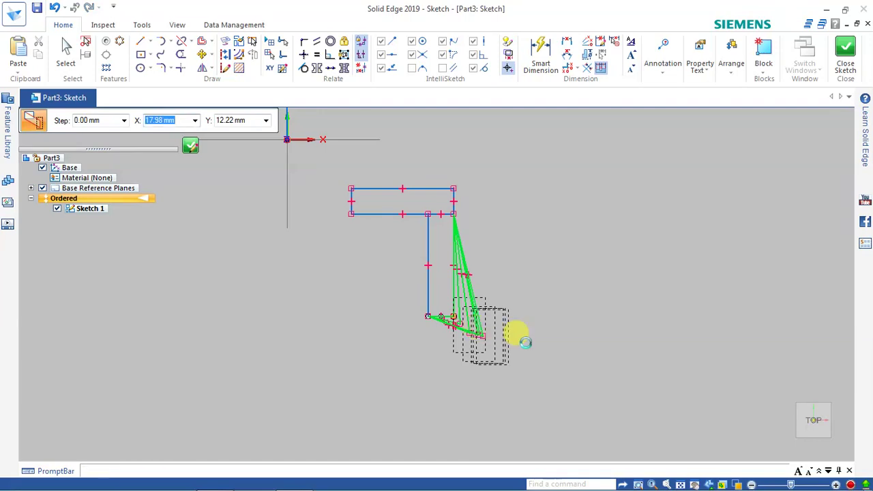
click(524, 343)
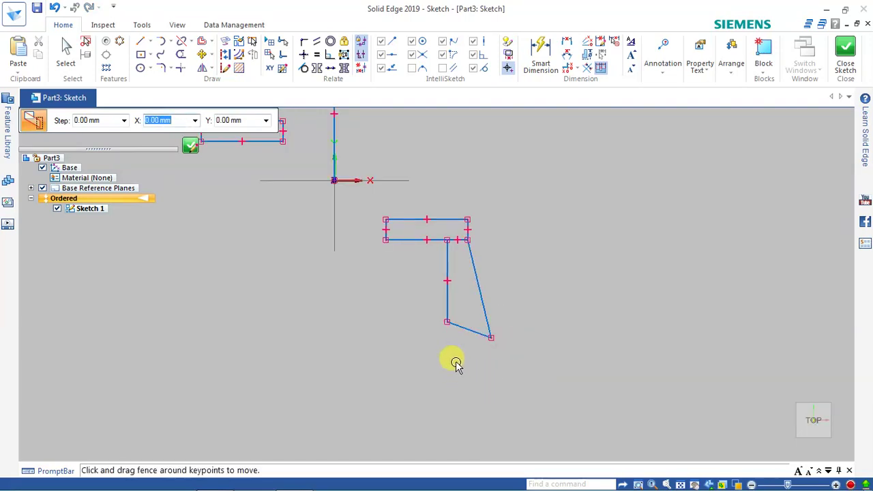
Step: Move the leg's bottom-left corner down and left, then undo that corner move
drag(467, 299, 429, 351)
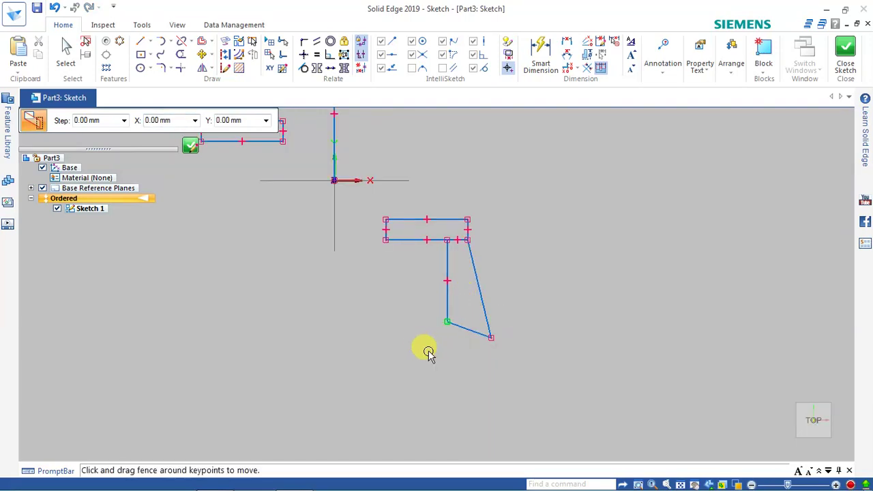
click(447, 322)
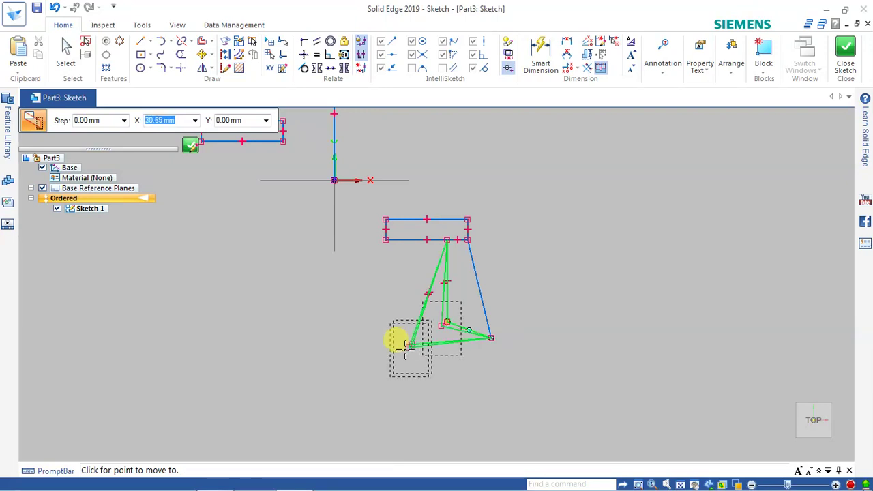
click(406, 349)
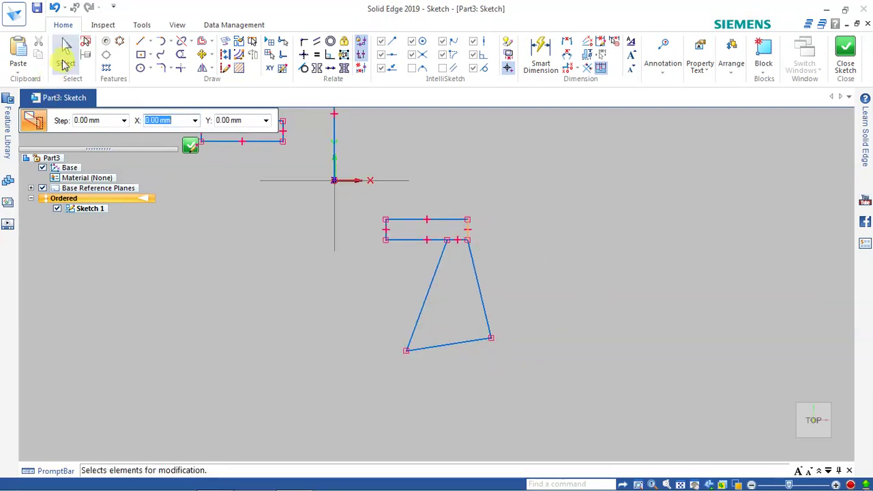
click(66, 51)
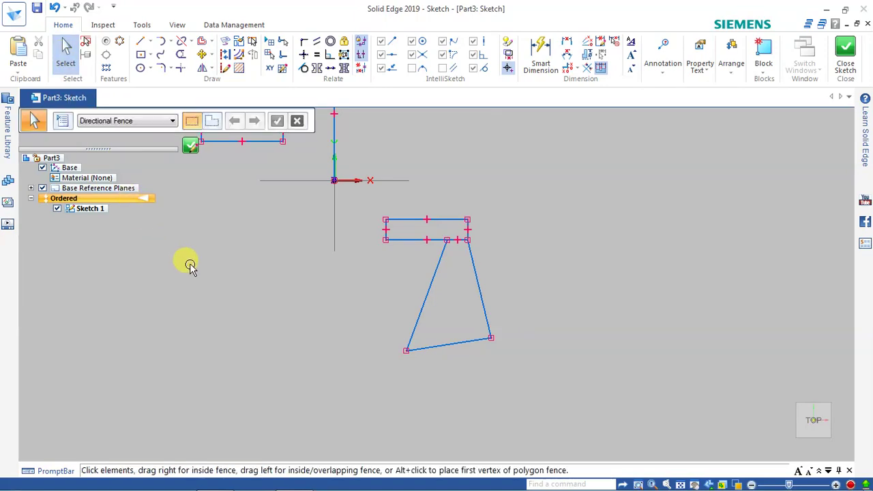
key(super+Down)
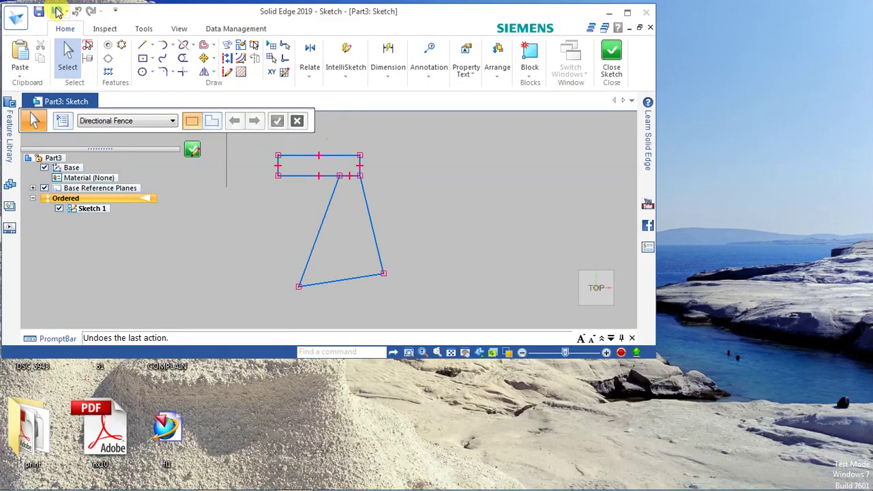
click(65, 11)
double_click(156, 10)
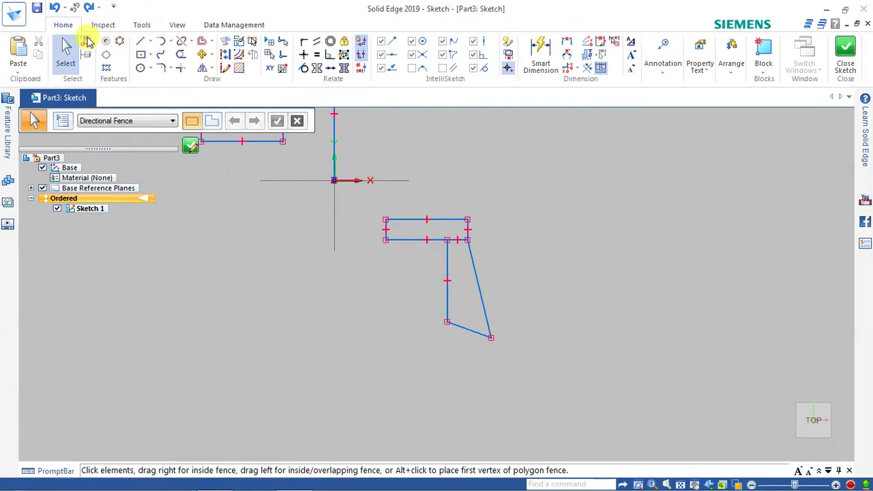
Step: Undo the stretch to straighten the leg, then select the lower rectangle's top edge and vertical line for construction toggling
click(52, 9)
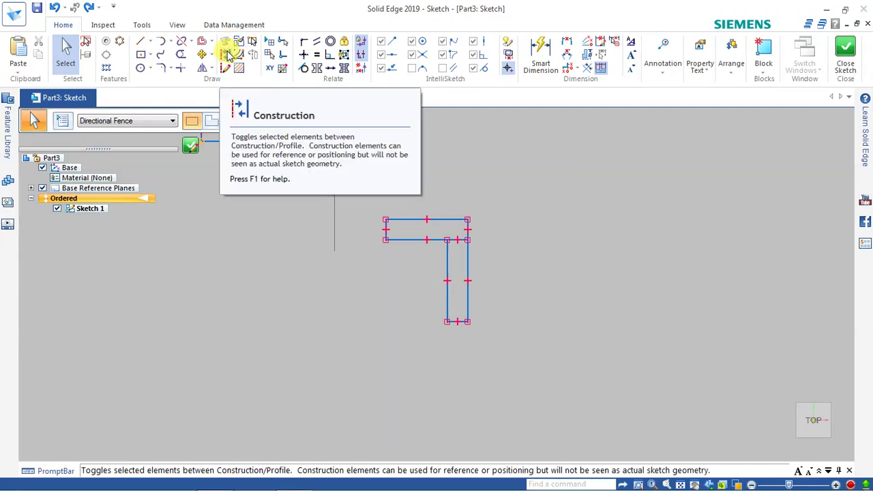
click(440, 219)
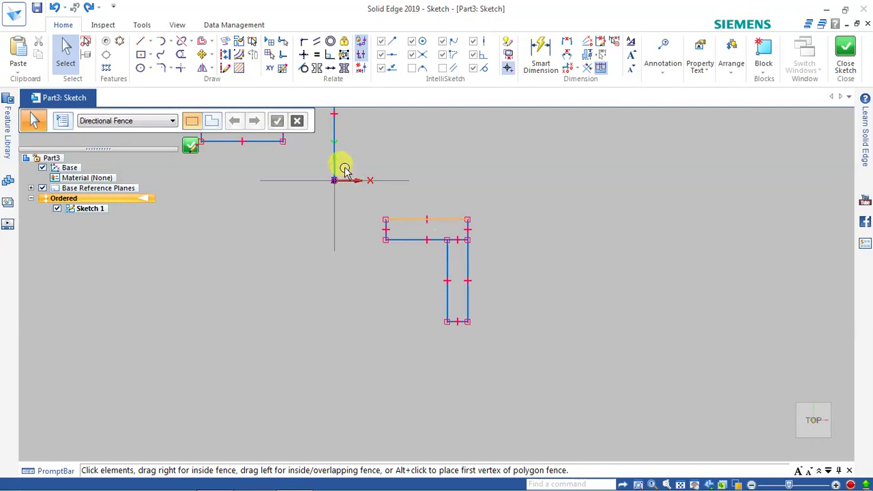
click(334, 129)
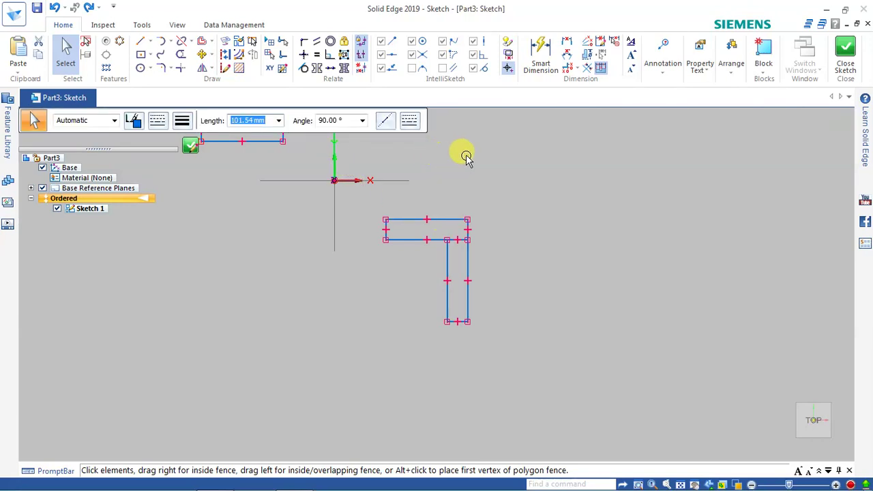
shift+middle_drag(466, 229, 479, 341)
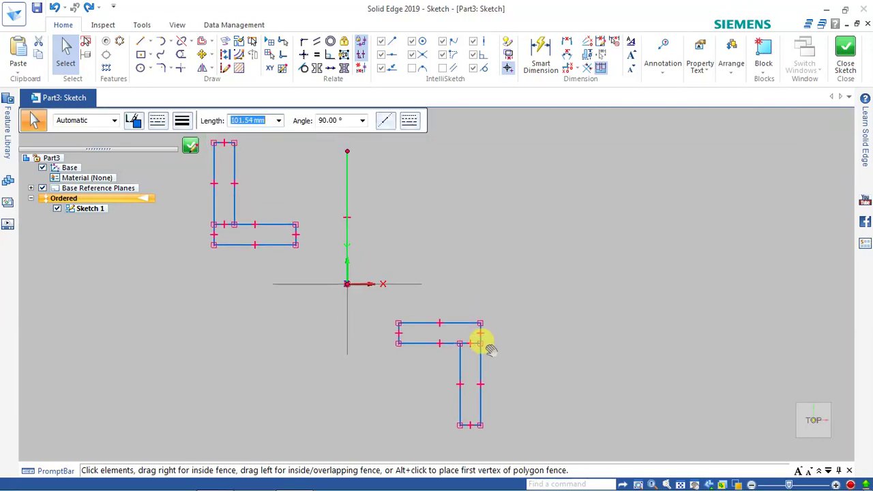
click(226, 55)
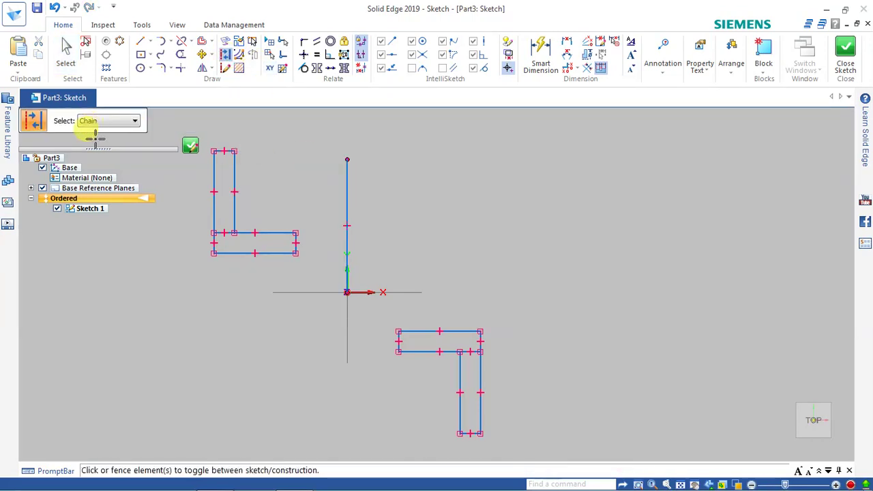
click(234, 174)
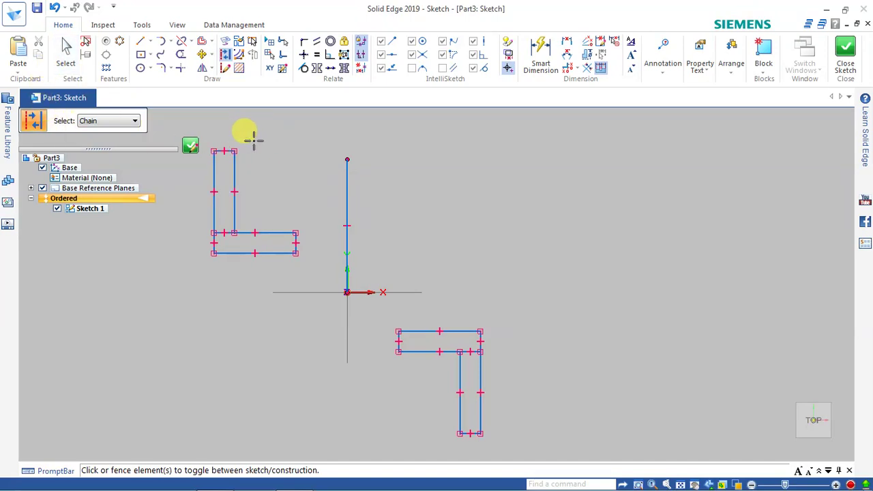
click(106, 123)
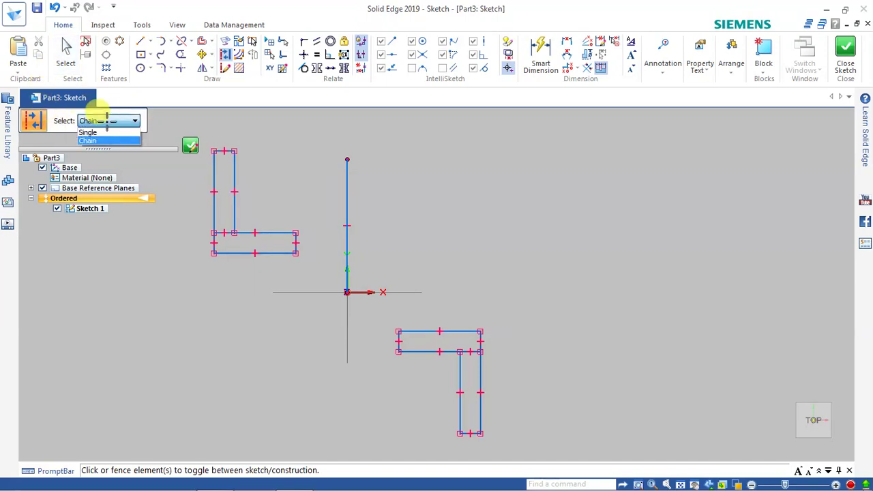
click(95, 131)
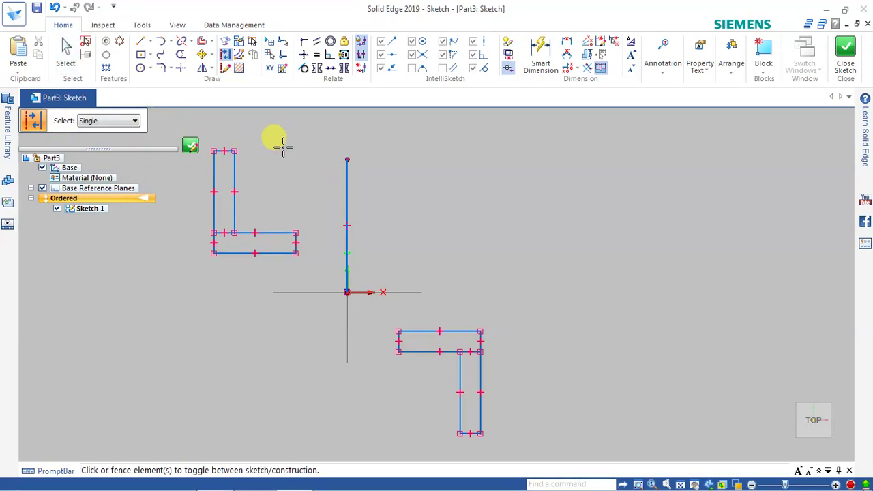
click(66, 51)
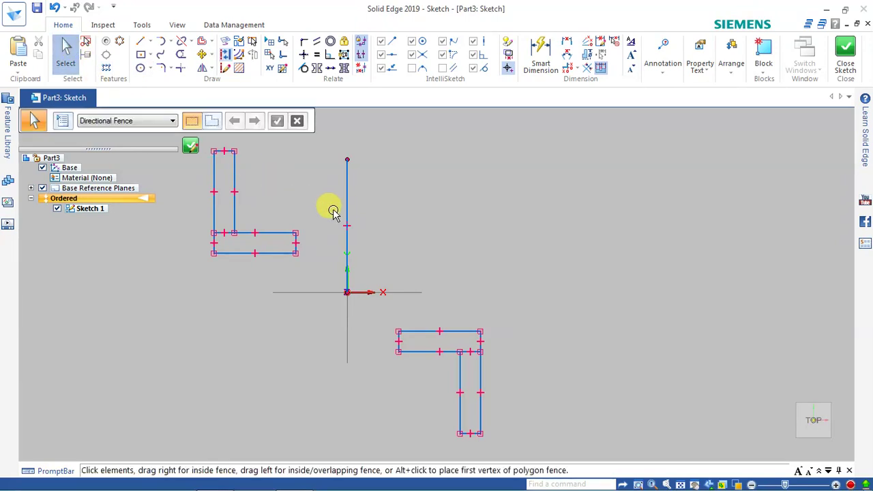
scroll(339, 203, down, 2)
scroll(345, 205, up, 1)
scroll(342, 201, up, 1)
scroll(362, 232, up, 1)
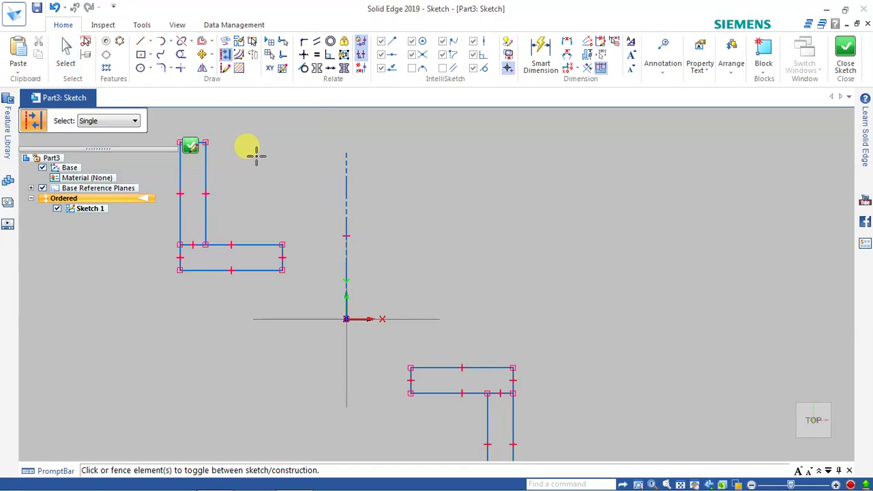
click(346, 197)
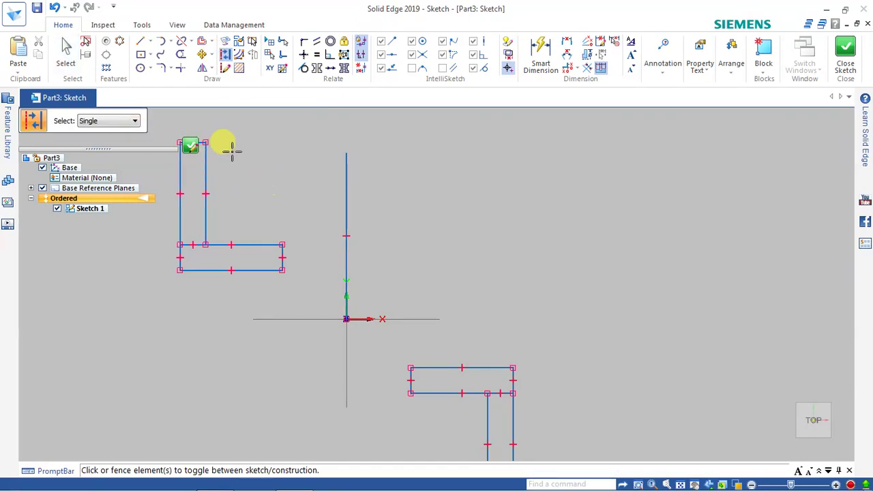
click(66, 46)
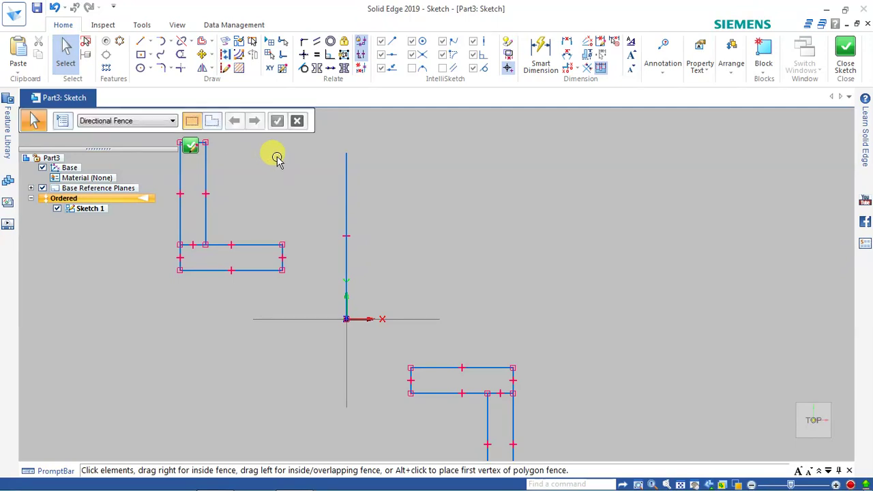
Step: Draw two connected dashed construction lines right of the vertical line, one slanting, one short and steep
click(227, 69)
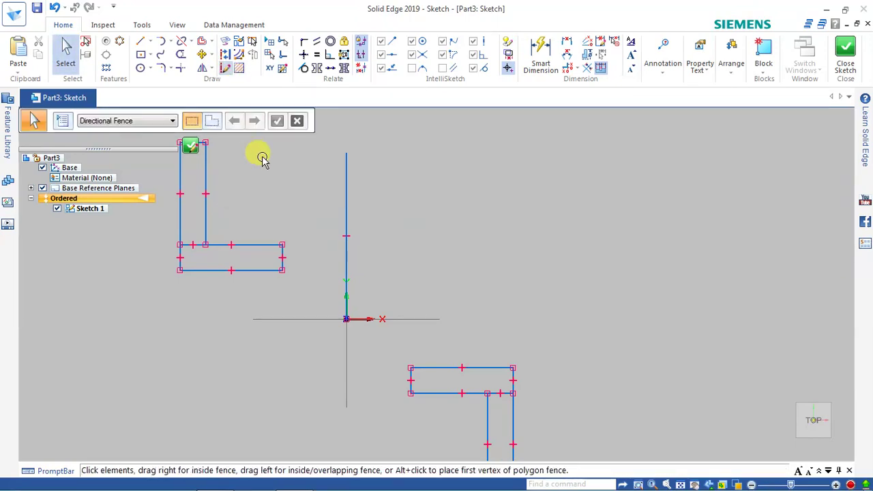
click(140, 41)
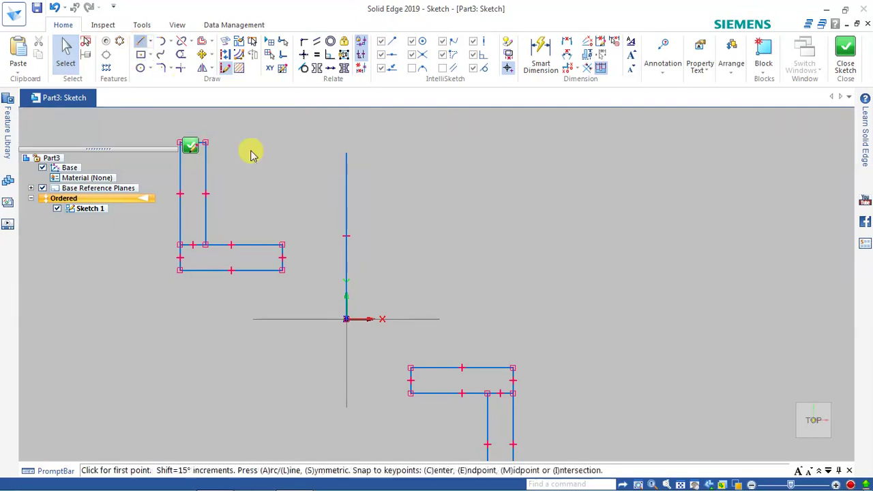
click(395, 210)
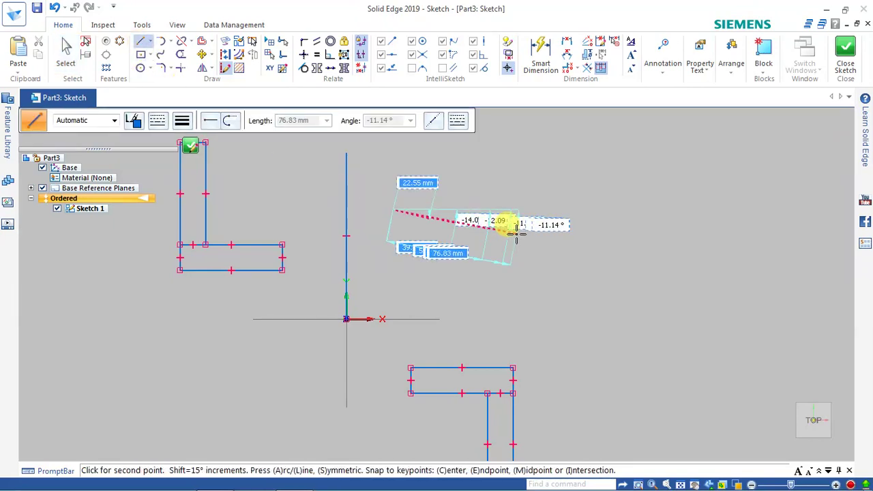
click(529, 251)
scroll(526, 246, down, 1)
scroll(526, 245, up, 2)
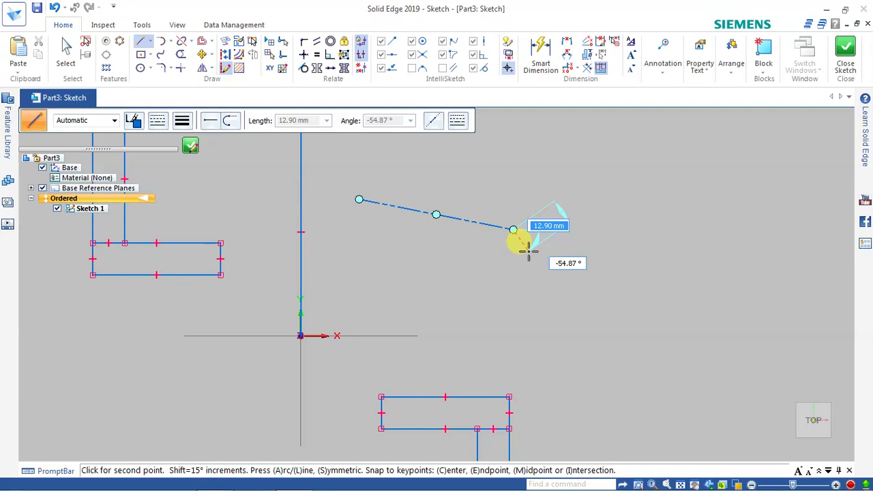
click(521, 292)
scroll(476, 279, down, 1)
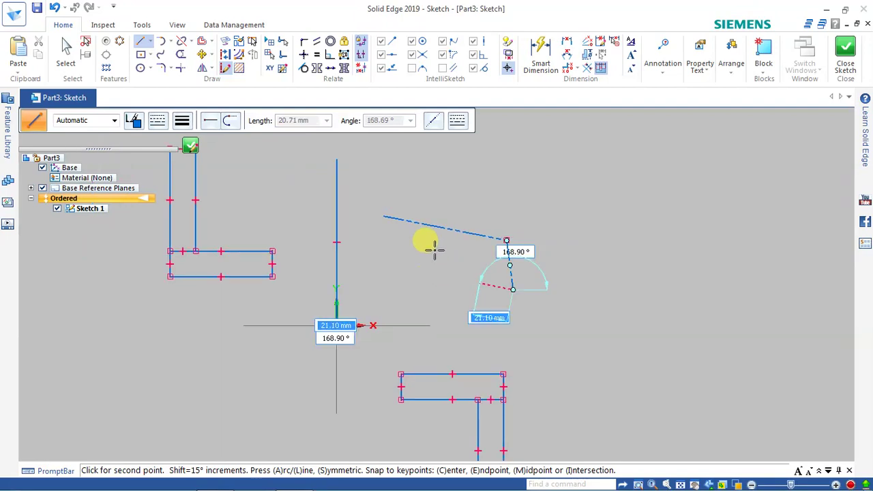
click(66, 47)
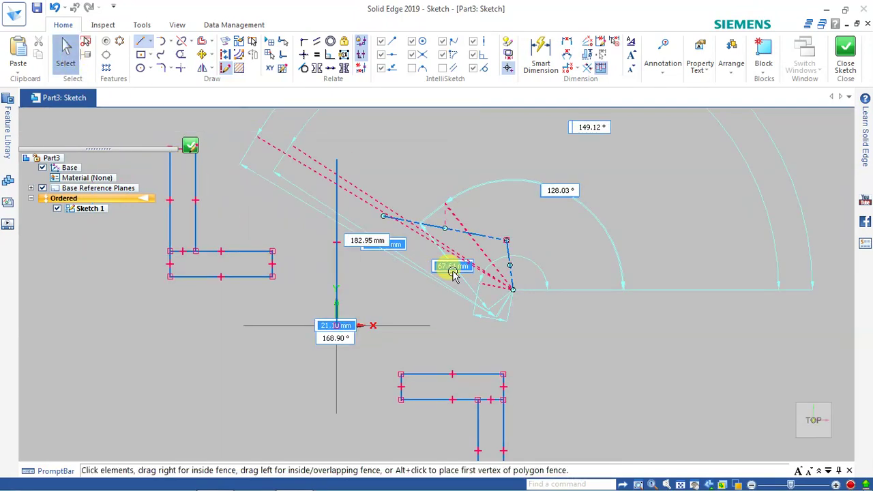
scroll(532, 283, up, 1)
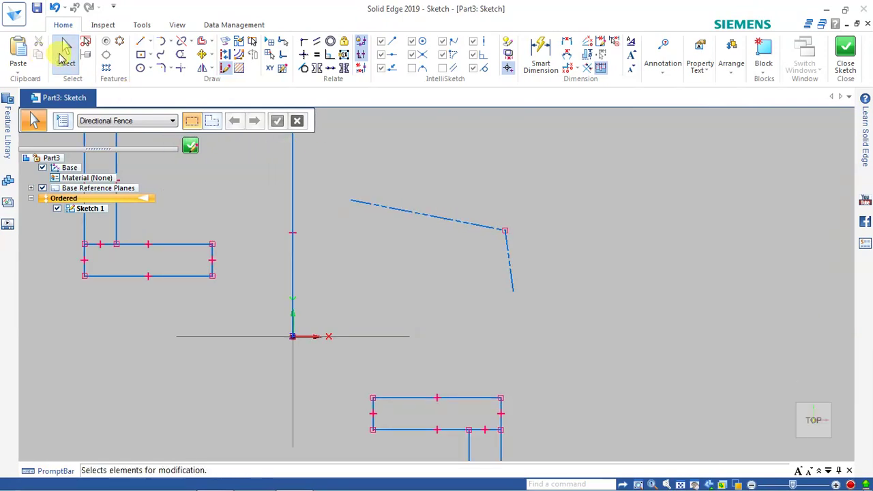
click(66, 49)
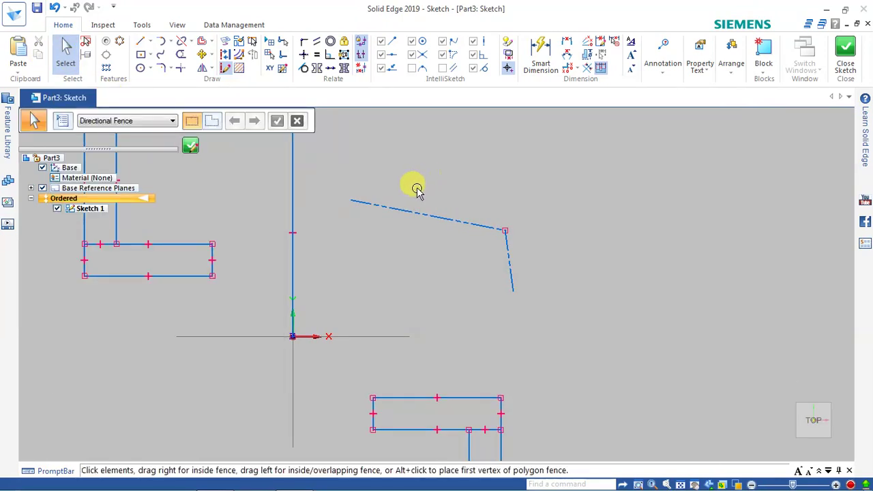
Step: Hatch-fill the upper-left bar with the Normal 45° pattern and set the pattern colour to red
click(240, 68)
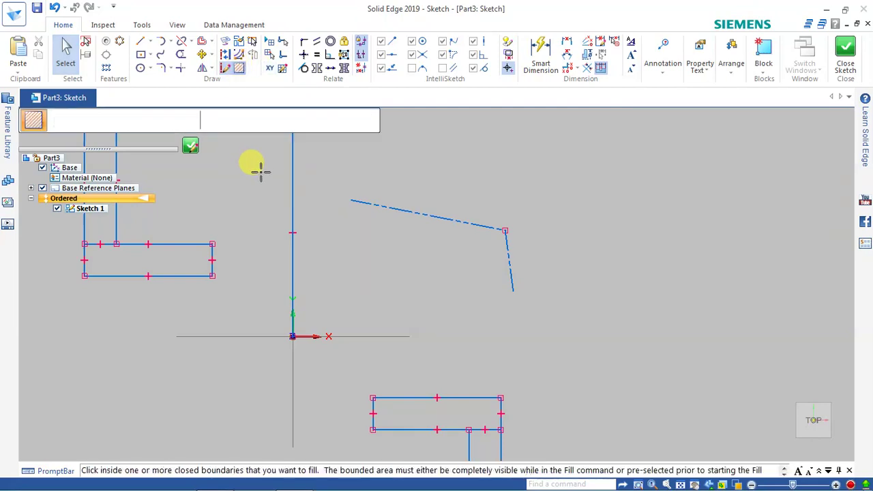
click(166, 262)
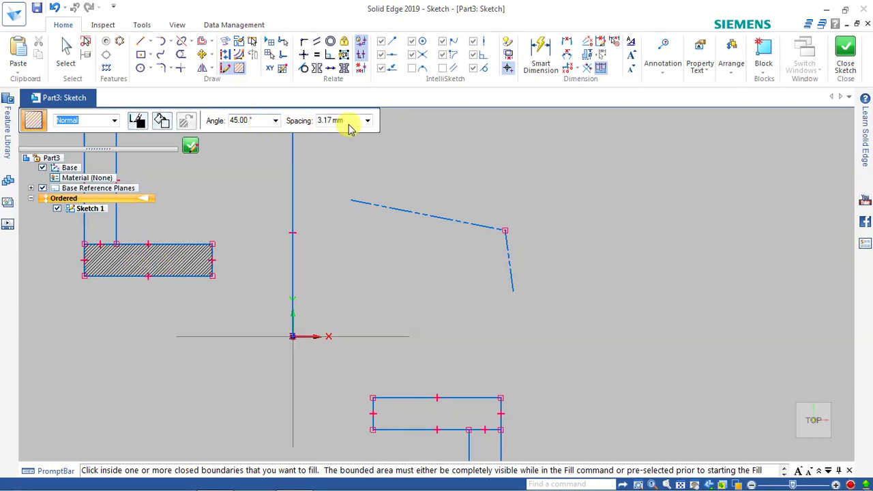
click(115, 120)
click(115, 121)
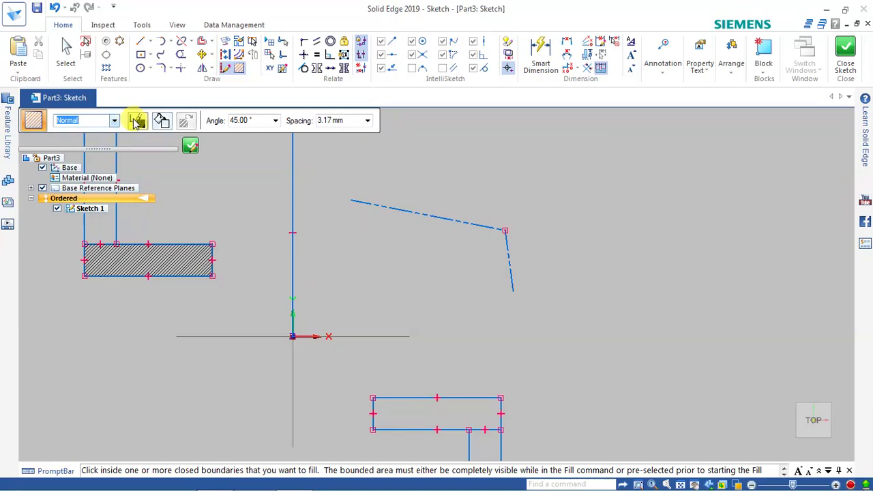
click(138, 121)
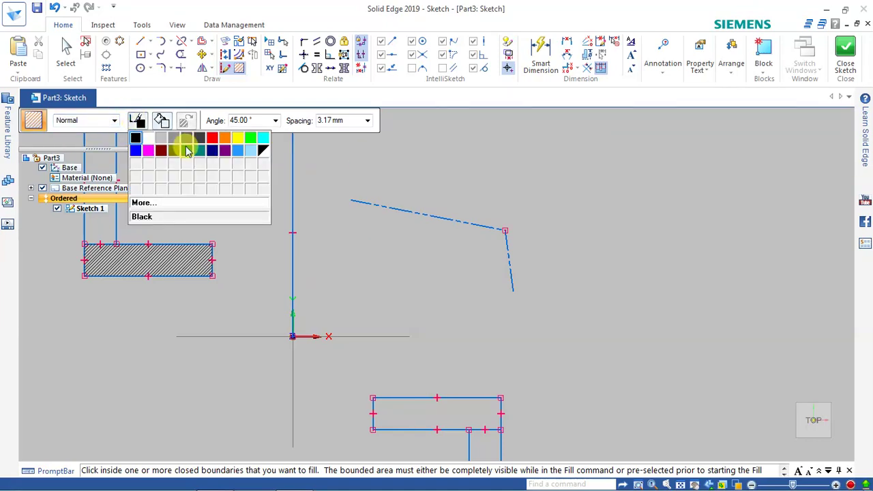
click(212, 139)
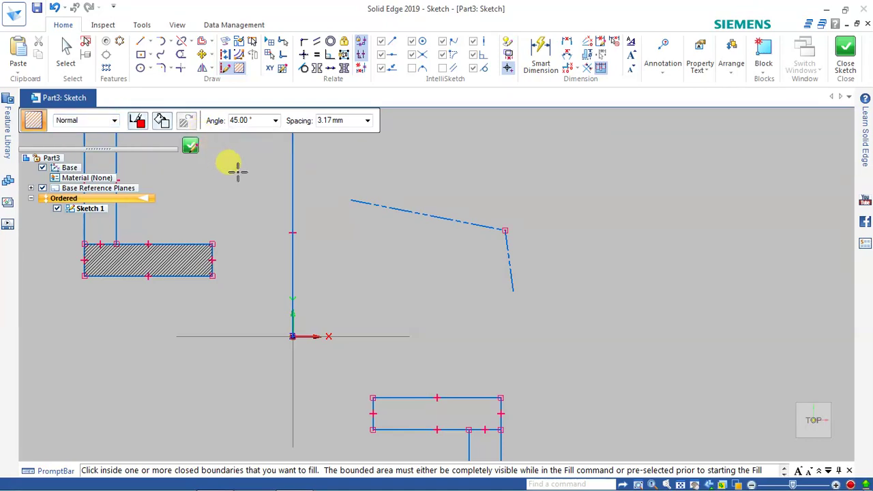
click(162, 121)
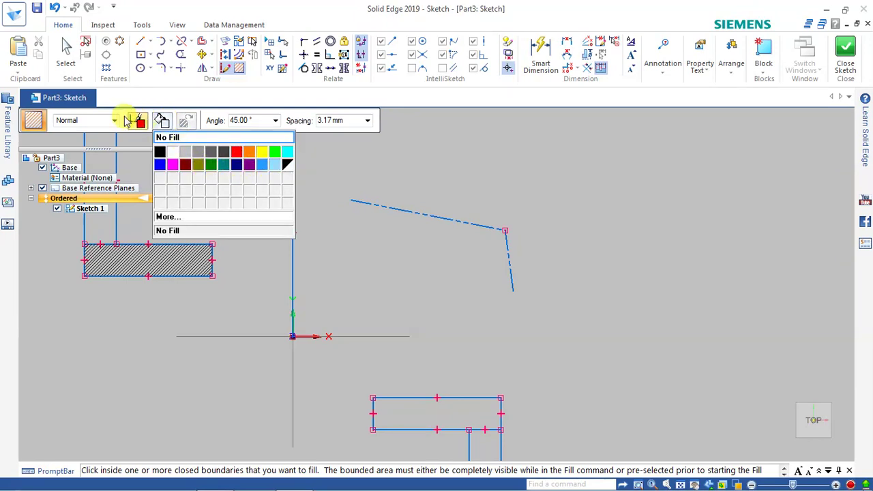
click(117, 119)
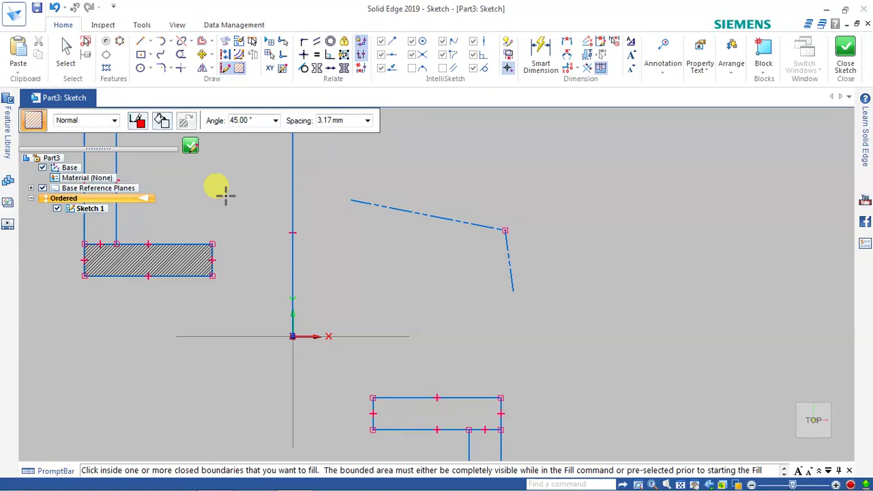
Step: Finish the fill and close Sketch 1, returning to the part
click(190, 146)
click(193, 151)
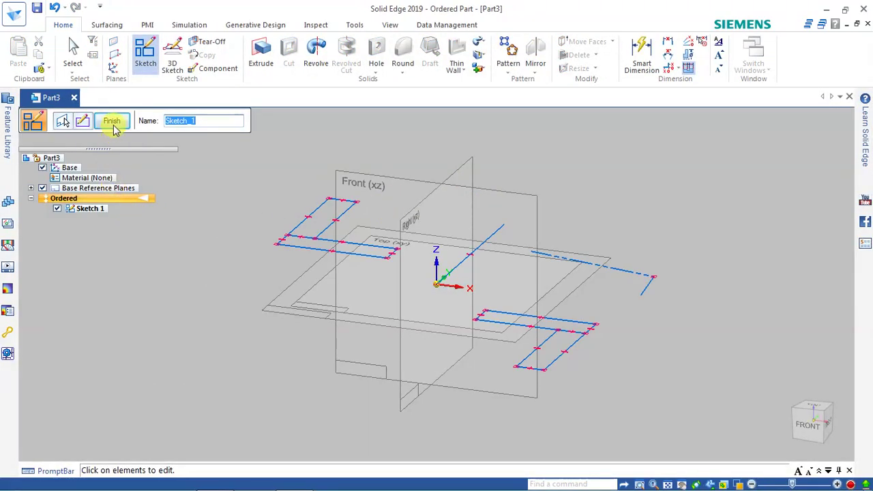
click(111, 122)
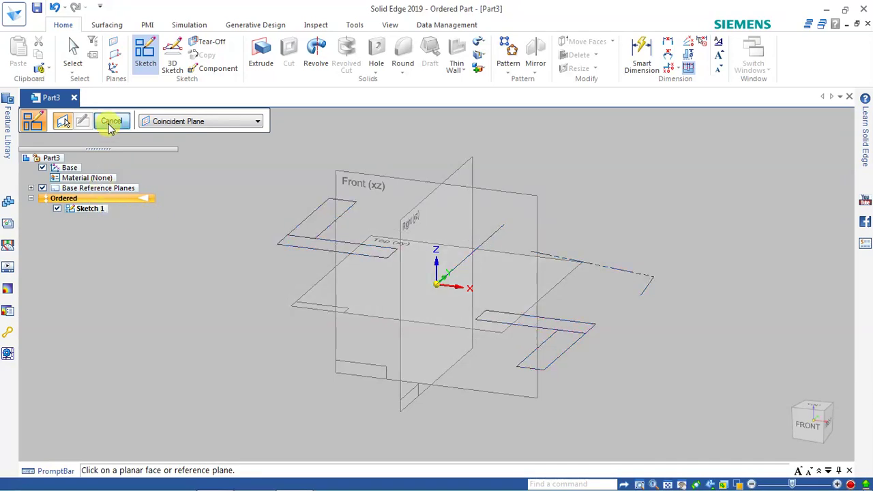
click(109, 123)
Step: Select Sketch 1 and reopen it for editing
click(89, 209)
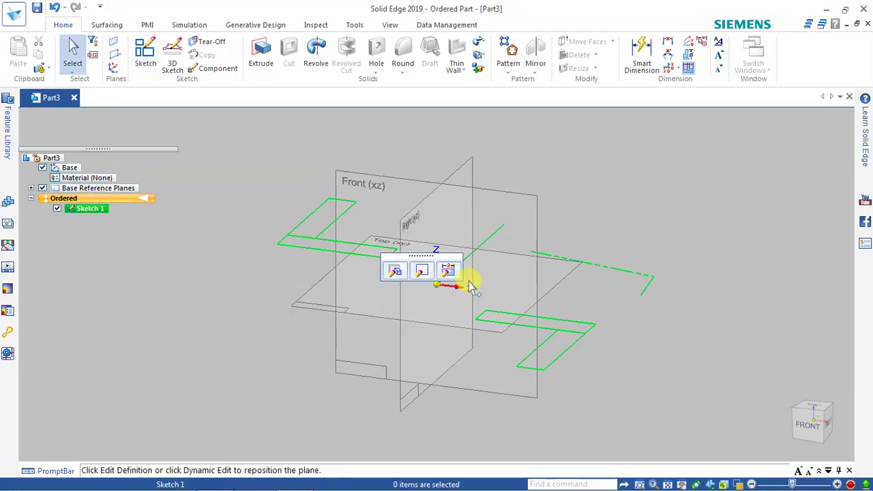
click(418, 272)
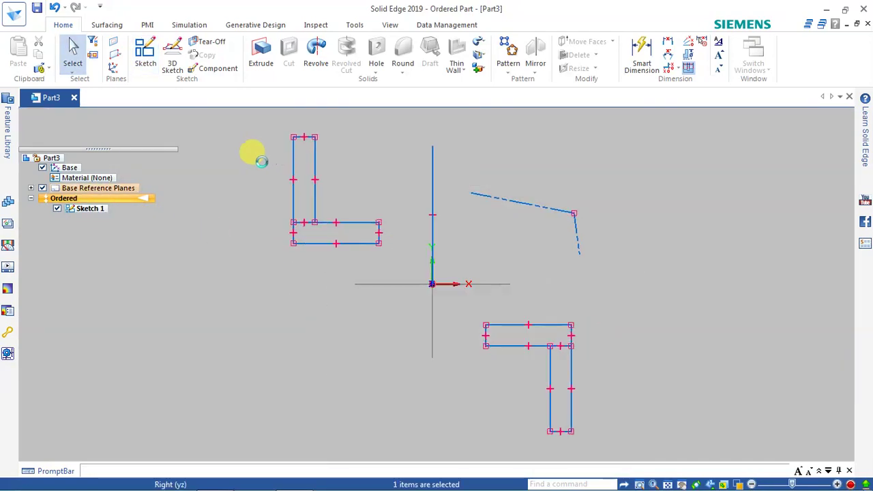
scroll(338, 227, down, 3)
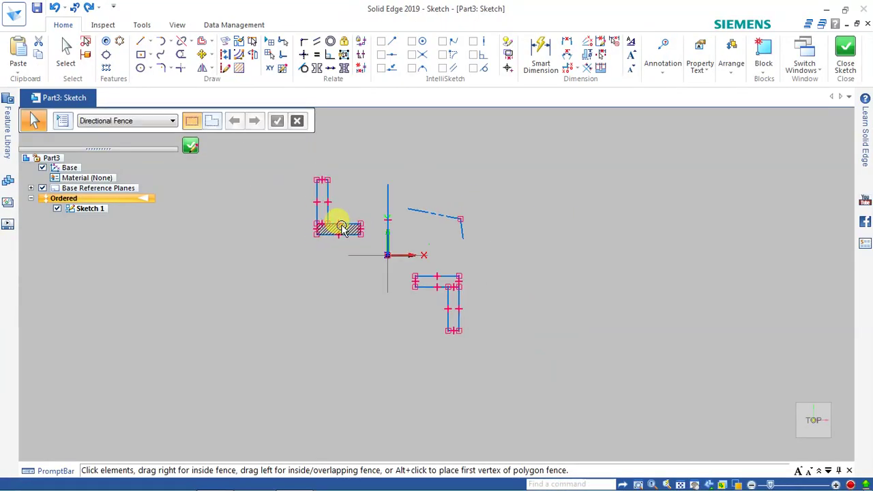
scroll(345, 226, up, 1)
scroll(345, 218, up, 3)
scroll(345, 218, up, 1)
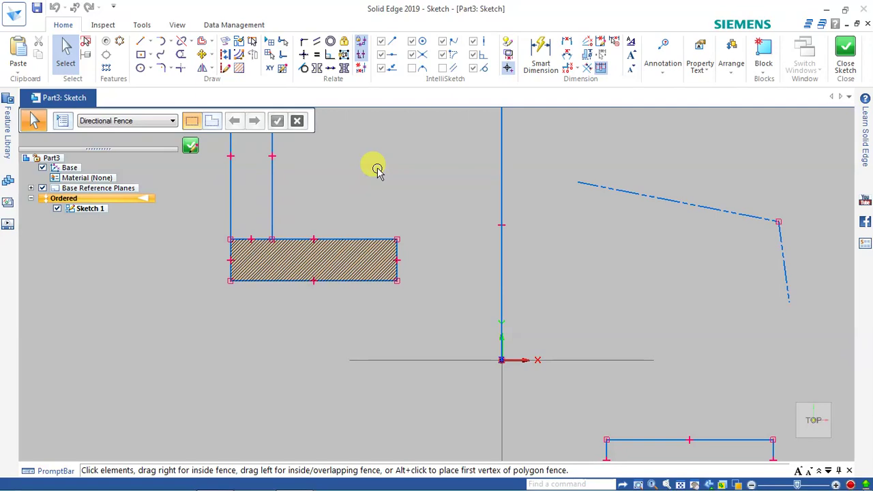
scroll(377, 185, up, 3)
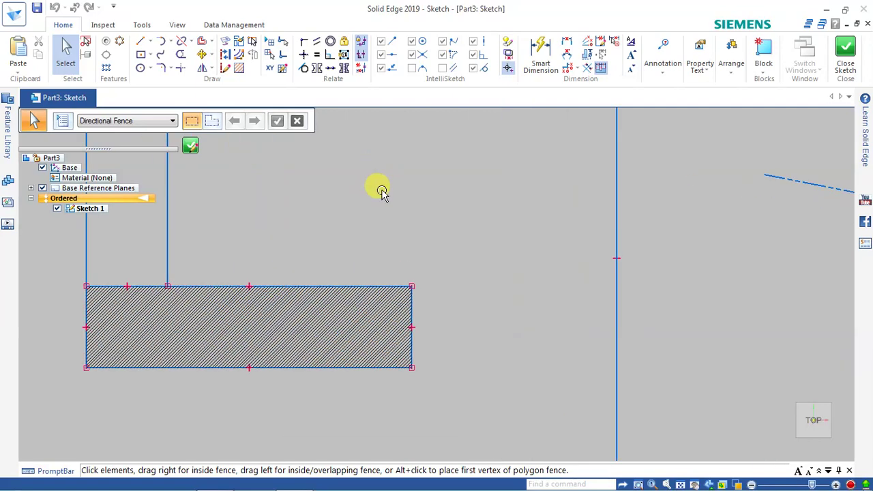
Step: Change the upper-left bar's hatch spacing to 6.00 mm and deselect it
click(310, 320)
text(6)
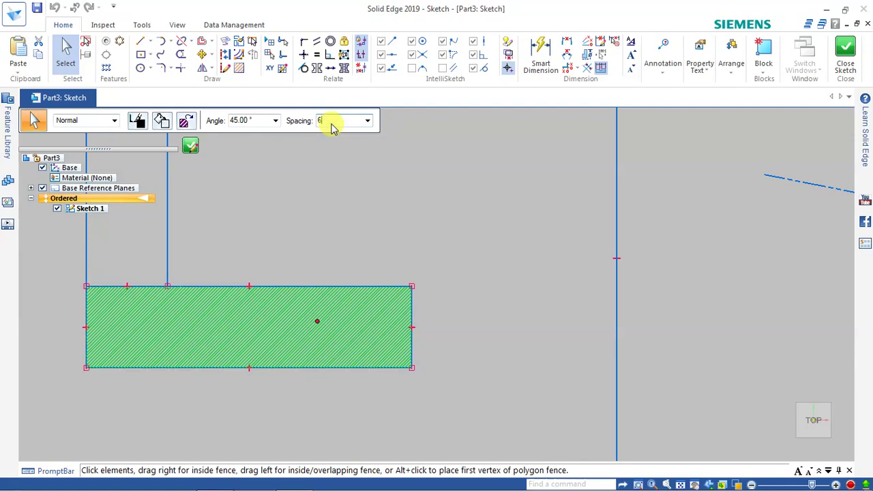
key(Return)
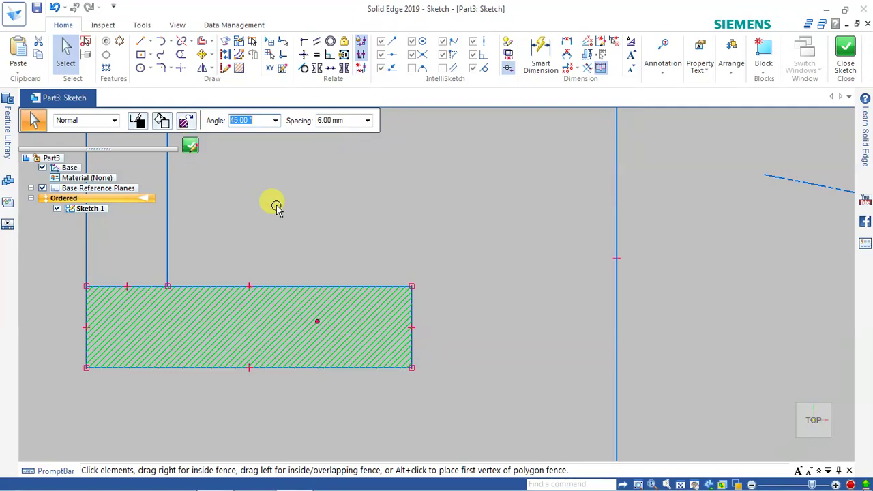
click(69, 53)
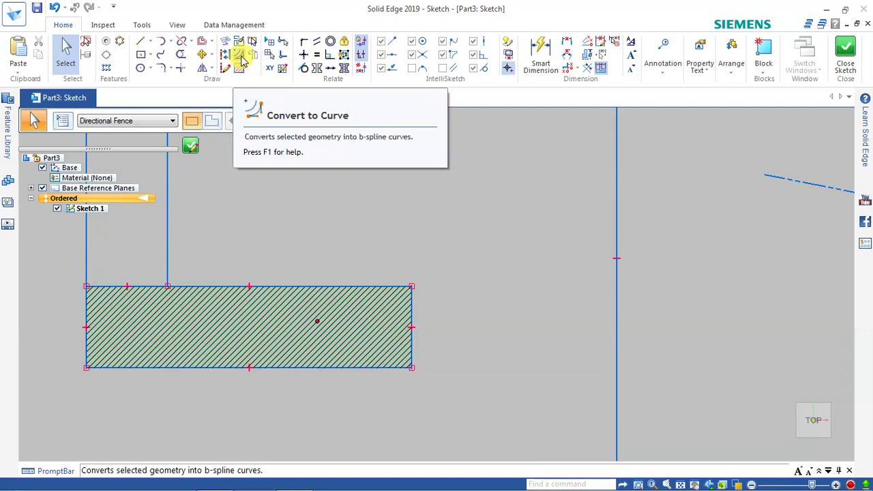
click(434, 206)
scroll(434, 206, down, 2)
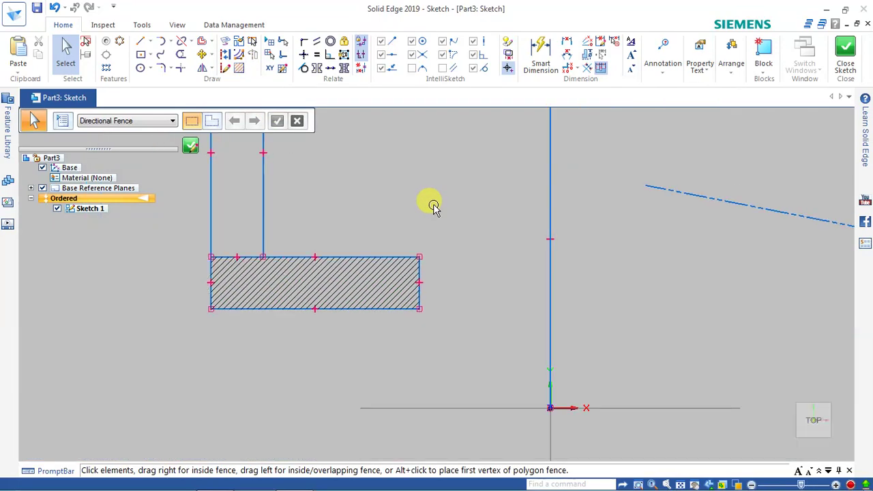
scroll(202, 287, down, 1)
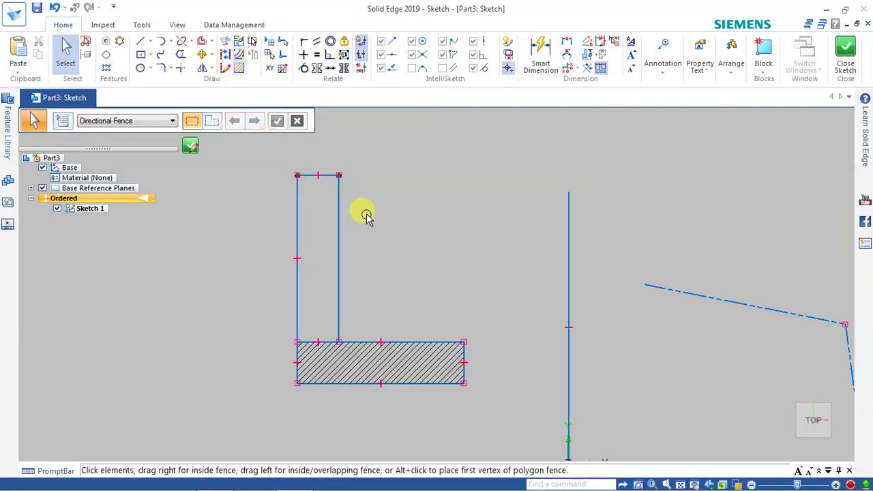
Step: Convert the tall rectangle's top line into a curve and bend it upward into an arc
drag(375, 149, 242, 232)
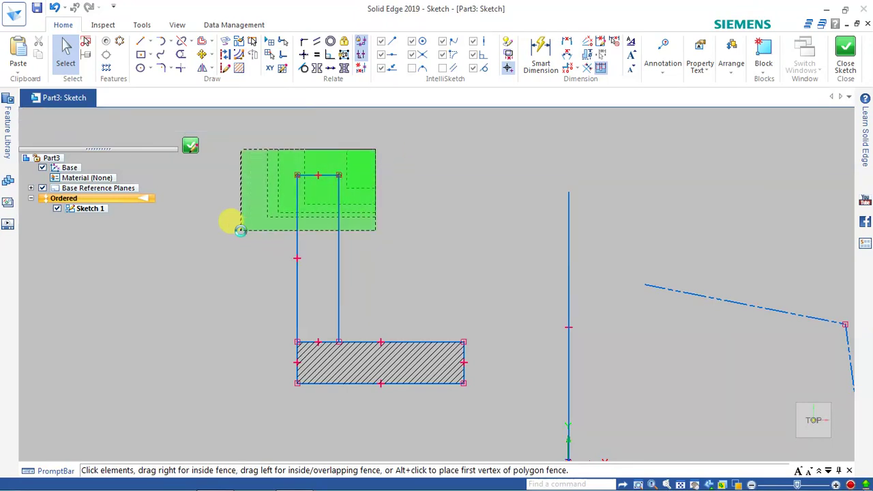
scroll(242, 232, down, 1)
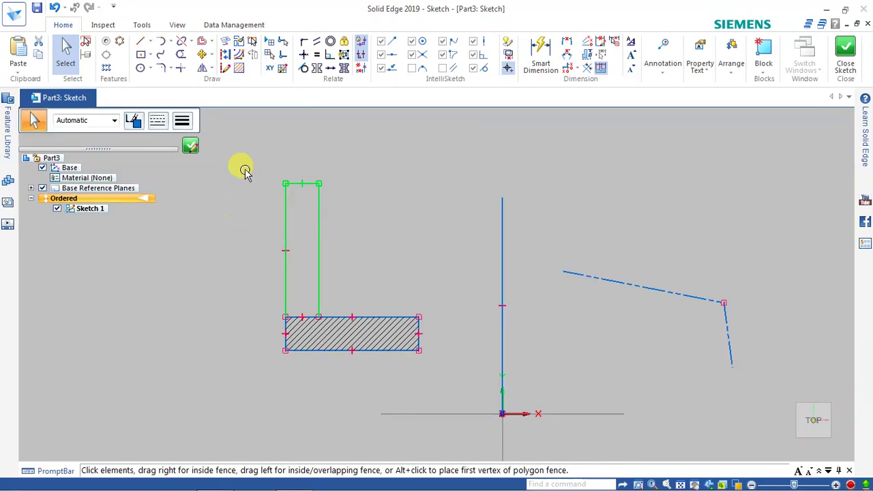
click(239, 56)
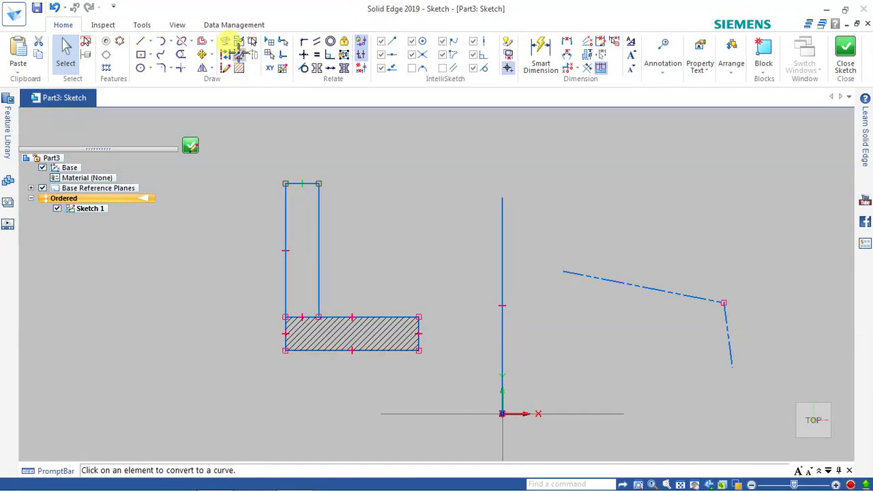
scroll(288, 176, down, 1)
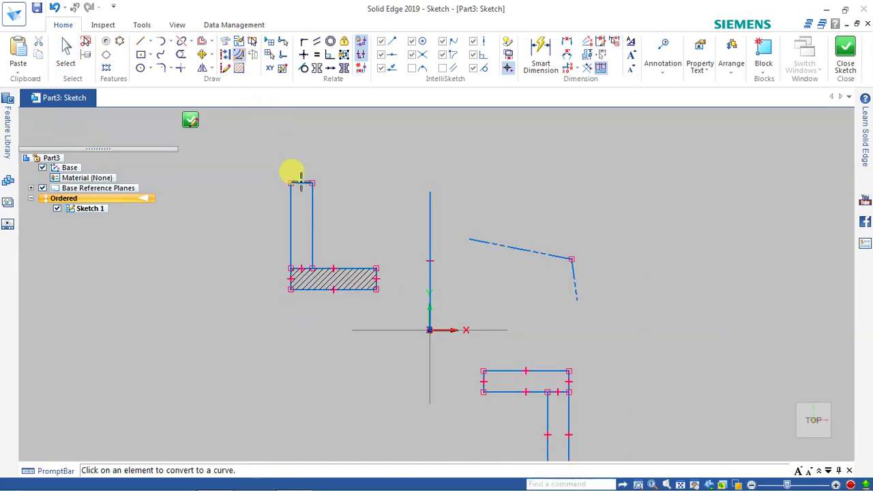
scroll(292, 176, up, 3)
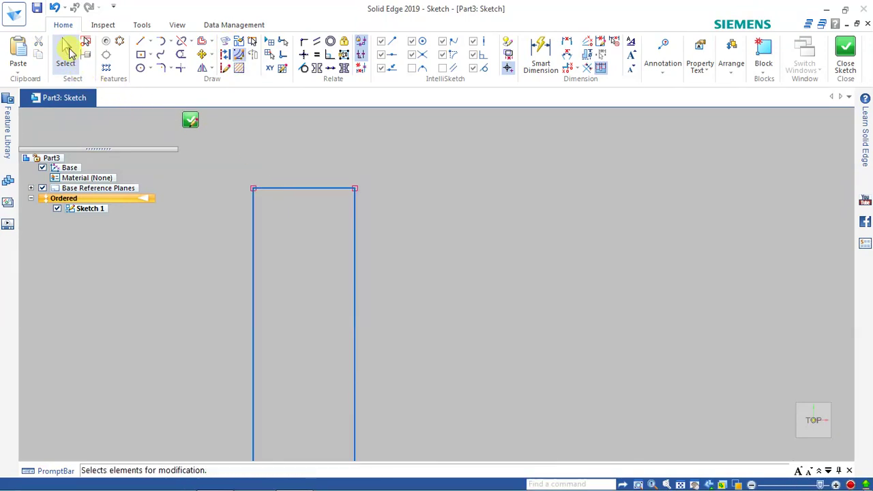
click(67, 51)
click(277, 188)
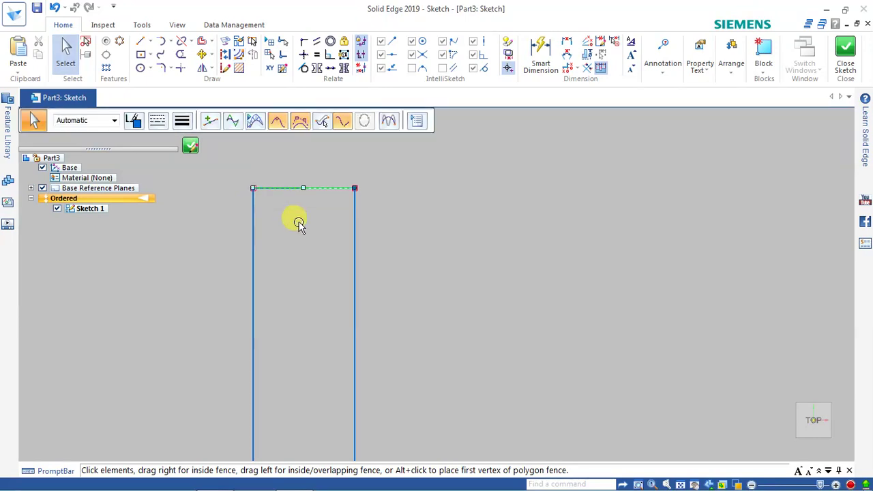
drag(301, 185, 302, 157)
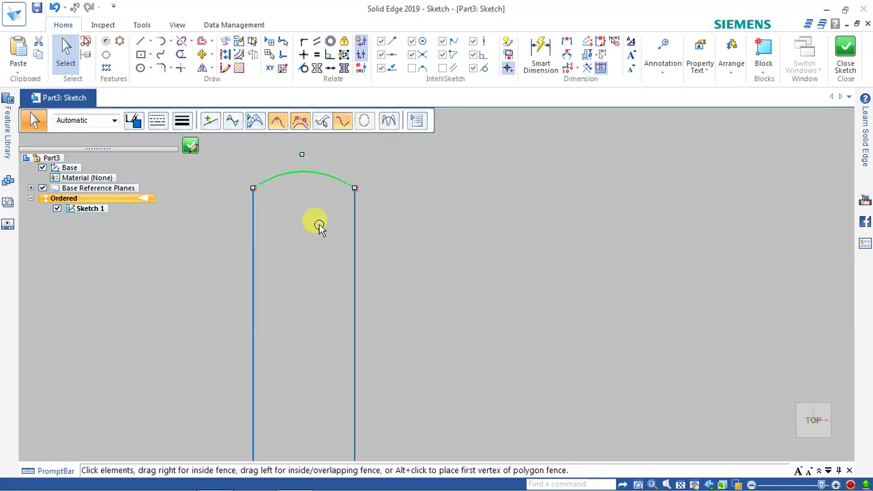
click(193, 251)
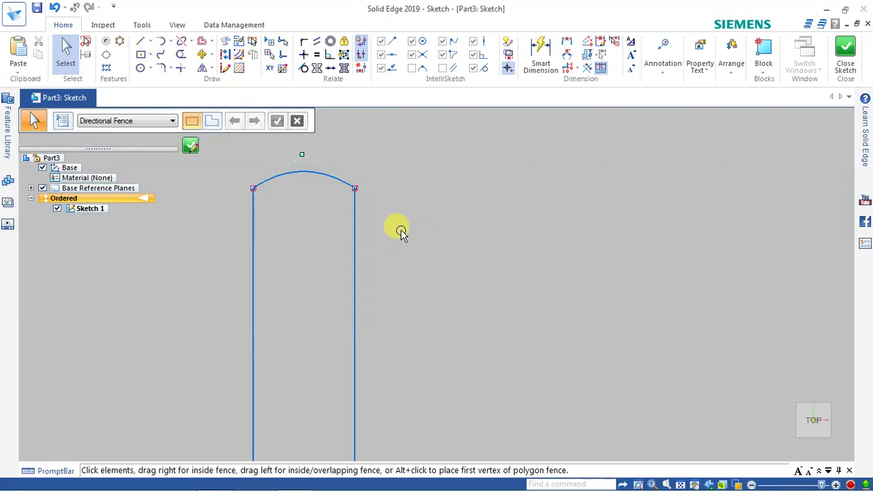
Step: Bend the right vertical line into a freeform curve reaching down to the hatched bar
click(356, 252)
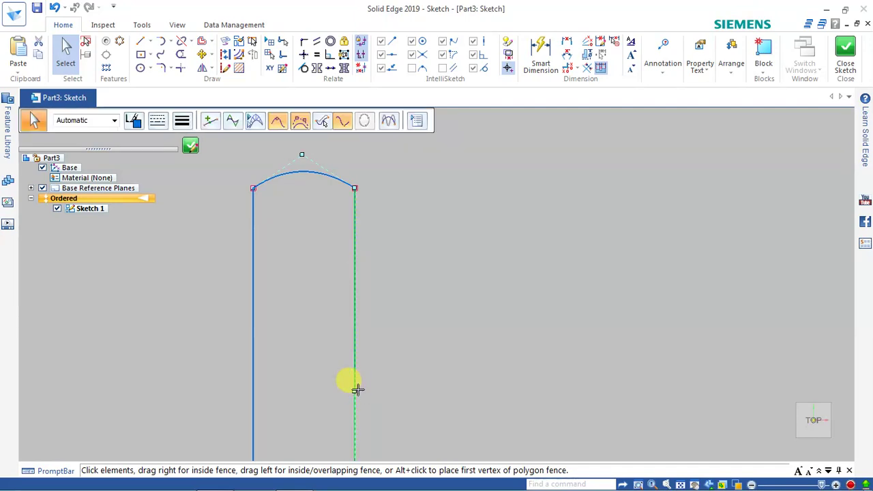
mouse_move(356, 391)
mouse_down()
mouse_move(408, 384)
mouse_move(448, 365)
mouse_up()
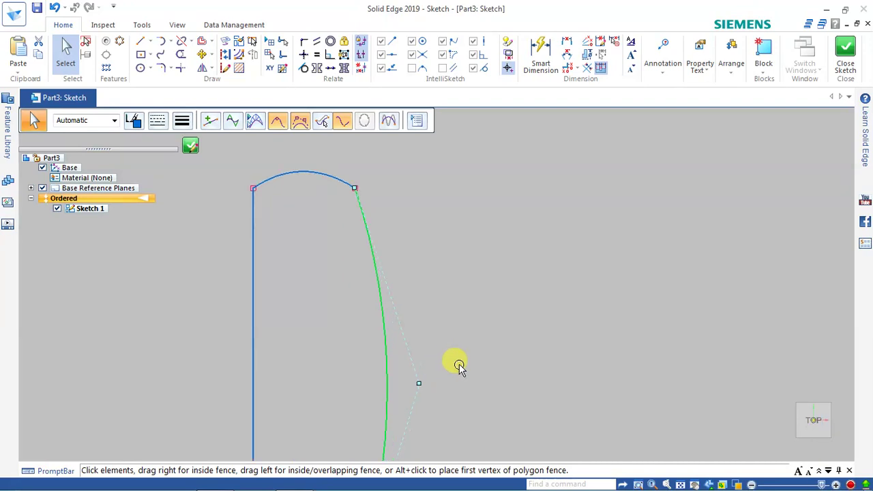
scroll(459, 252, up, 2)
scroll(458, 250, up, 2)
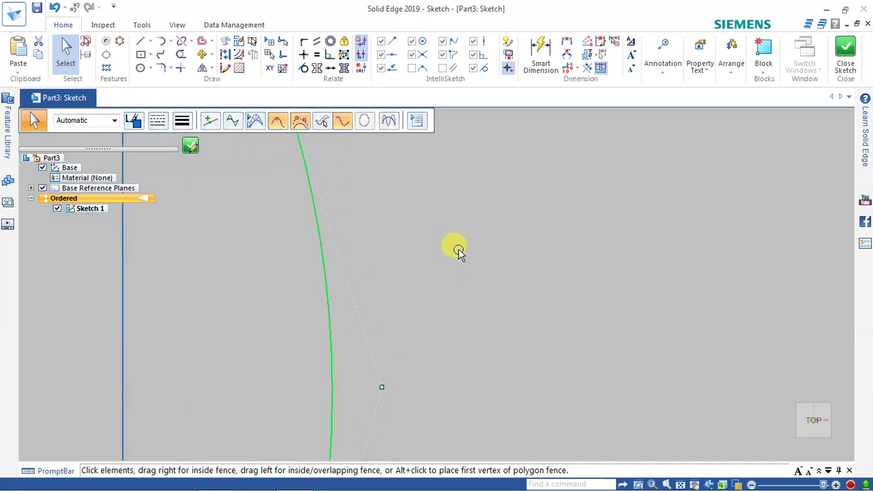
scroll(458, 249, down, 2)
scroll(457, 249, down, 2)
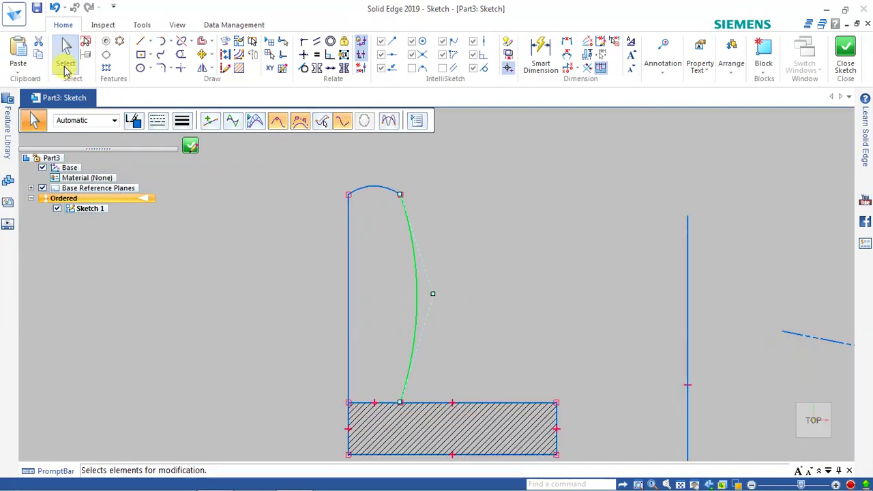
click(65, 50)
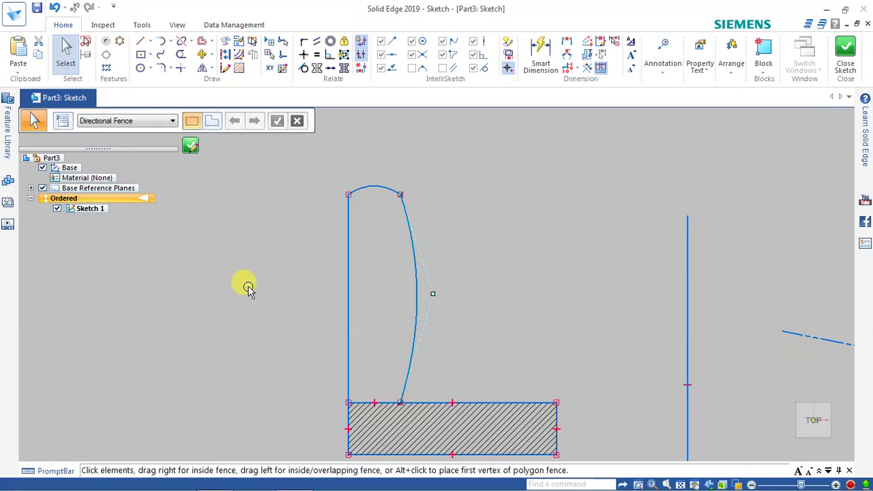
click(247, 288)
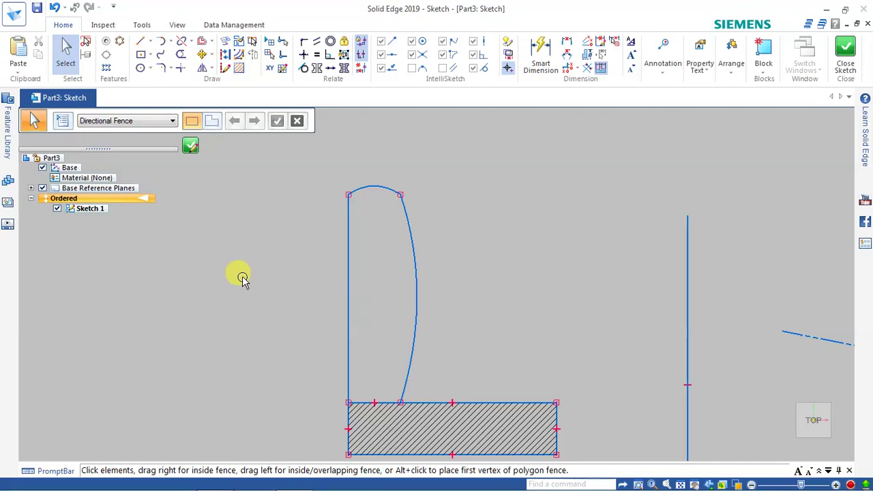
scroll(361, 277, down, 3)
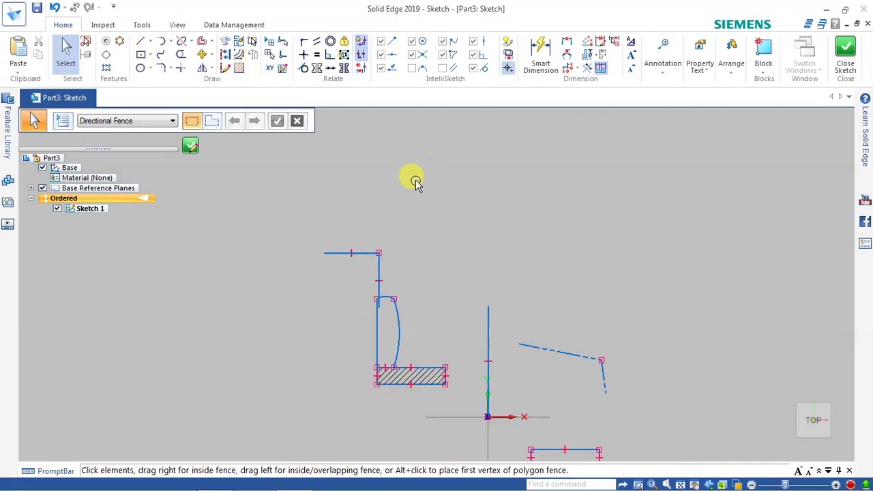
Step: Turn on the sketch grid and zoom in and out to check it behind the shapes
click(270, 42)
scroll(421, 227, up, 1)
scroll(421, 225, down, 1)
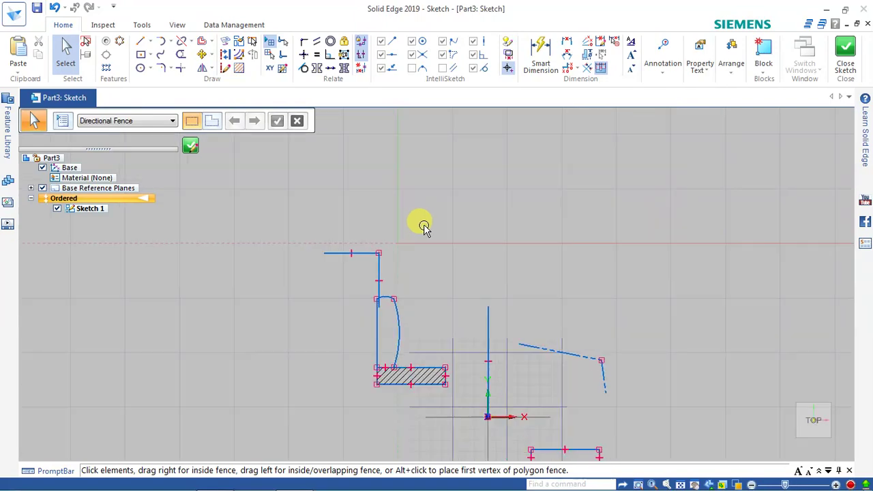
scroll(425, 226, down, 1)
scroll(431, 228, down, 1)
scroll(443, 227, down, 1)
scroll(450, 226, down, 1)
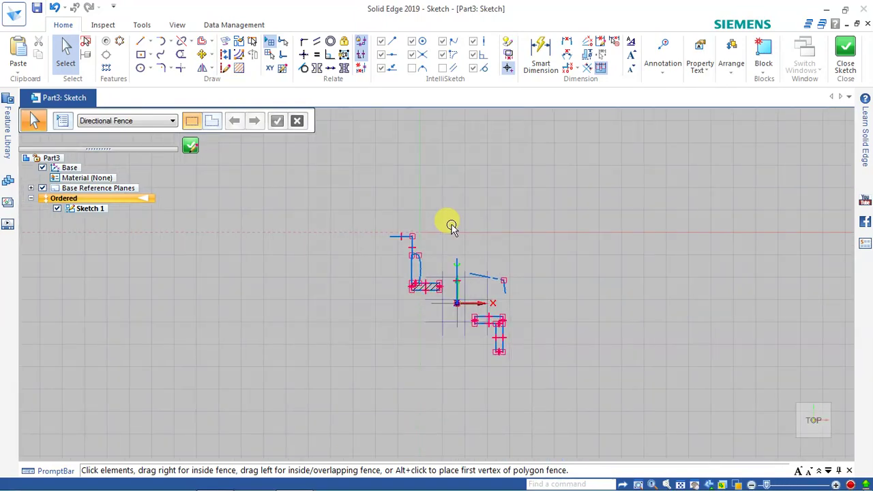
scroll(451, 226, up, 2)
scroll(426, 218, up, 2)
scroll(413, 206, up, 3)
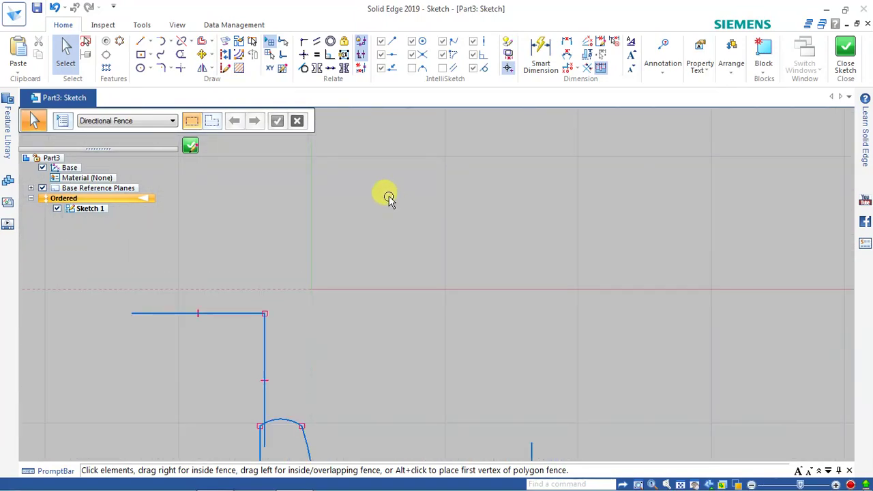
scroll(382, 200, up, 2)
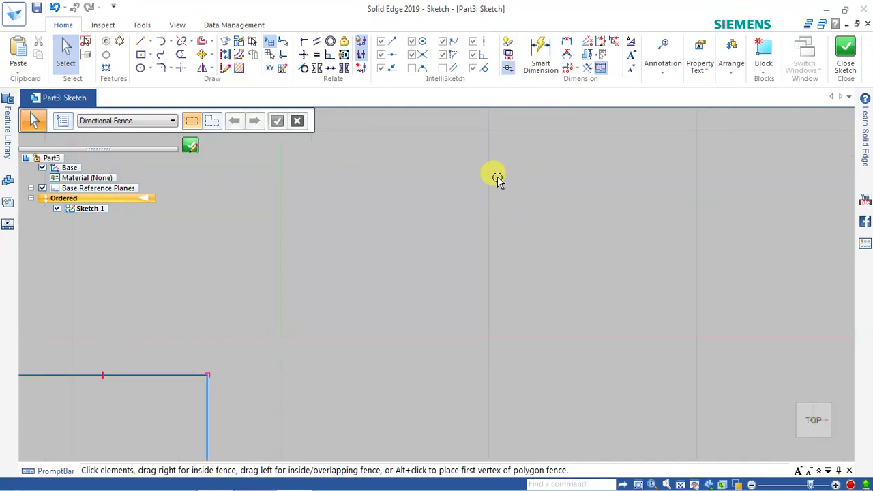
scroll(410, 217, up, 1)
scroll(419, 235, down, 2)
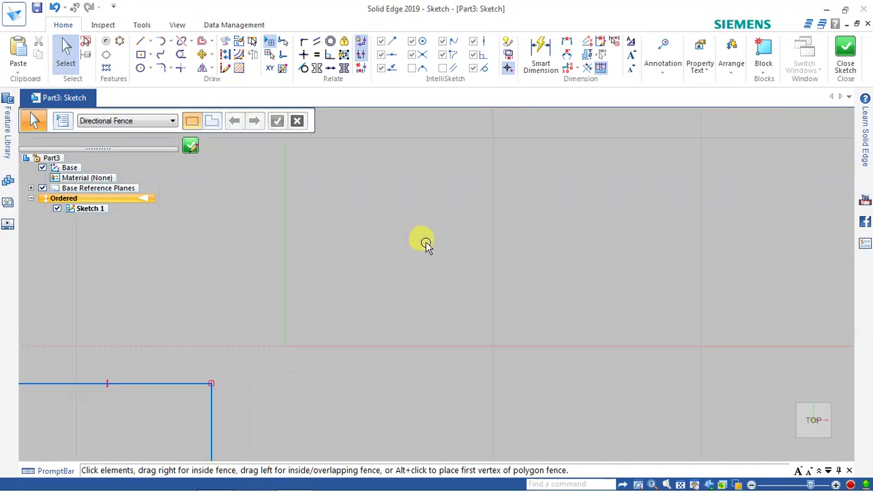
scroll(426, 244, down, 1)
scroll(424, 243, down, 2)
scroll(423, 242, down, 1)
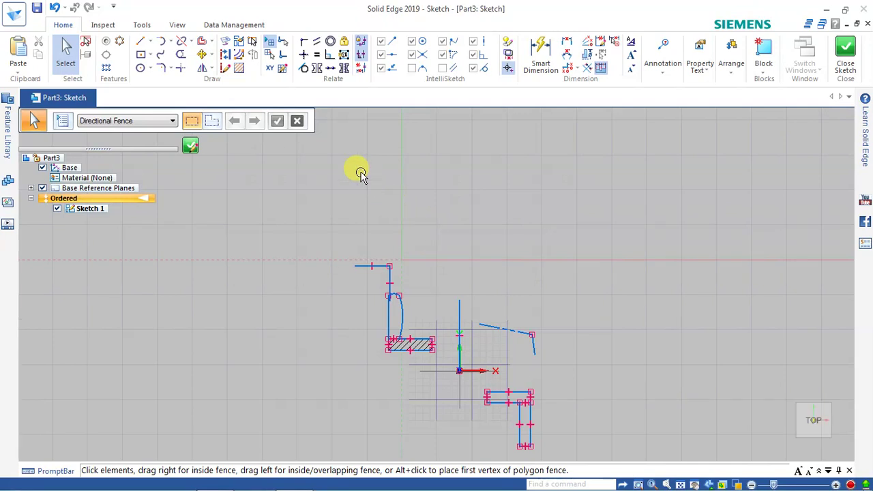
Step: With snap to grid on, draw four connected 50 mm lines going down, right, down, left
click(270, 57)
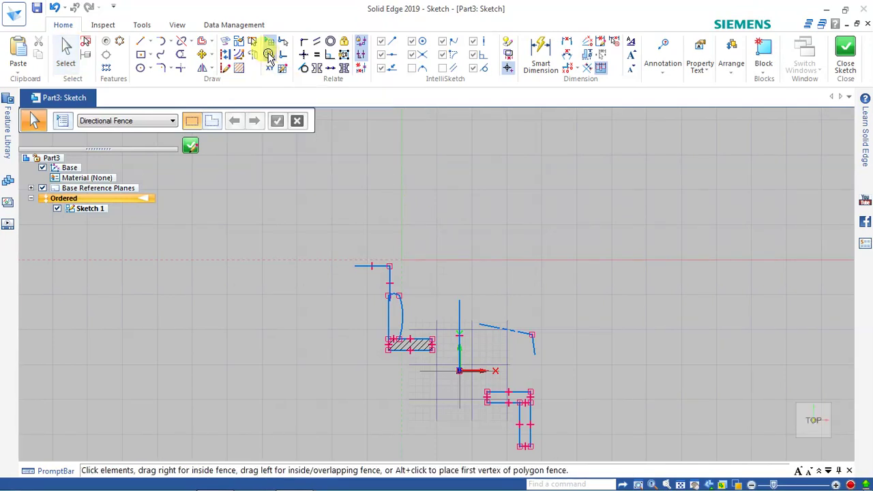
click(143, 44)
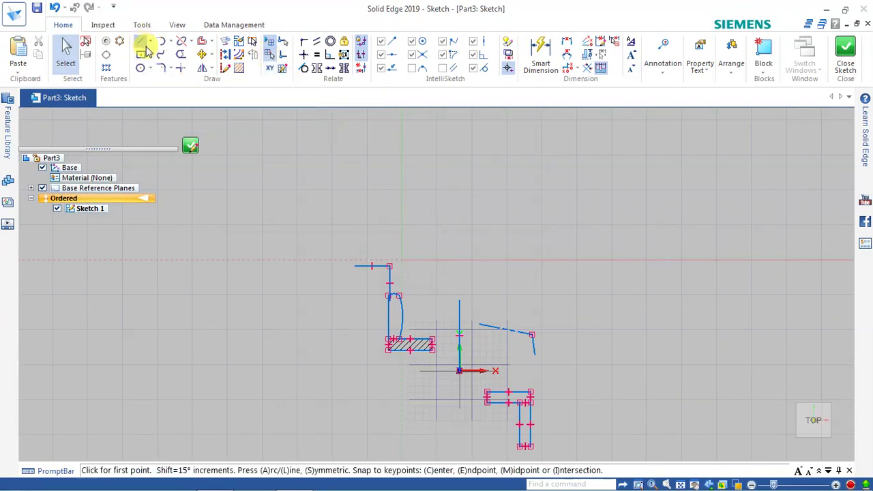
click(261, 158)
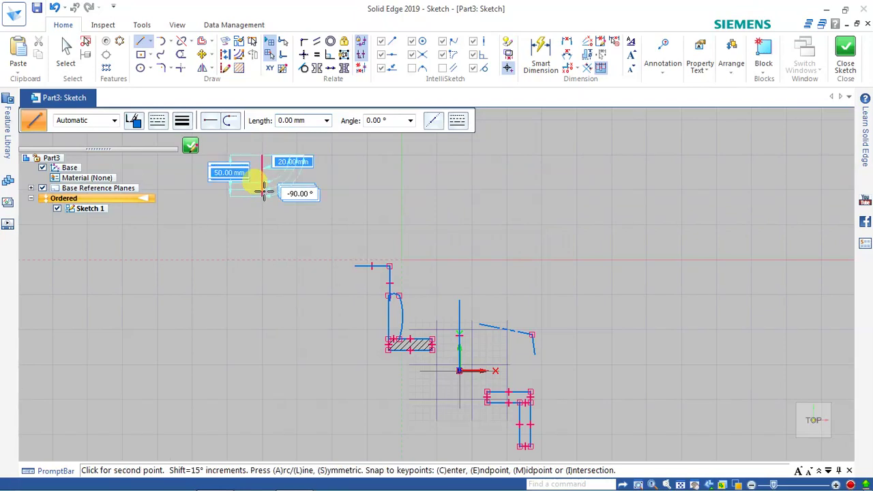
click(263, 193)
scroll(305, 188, up, 2)
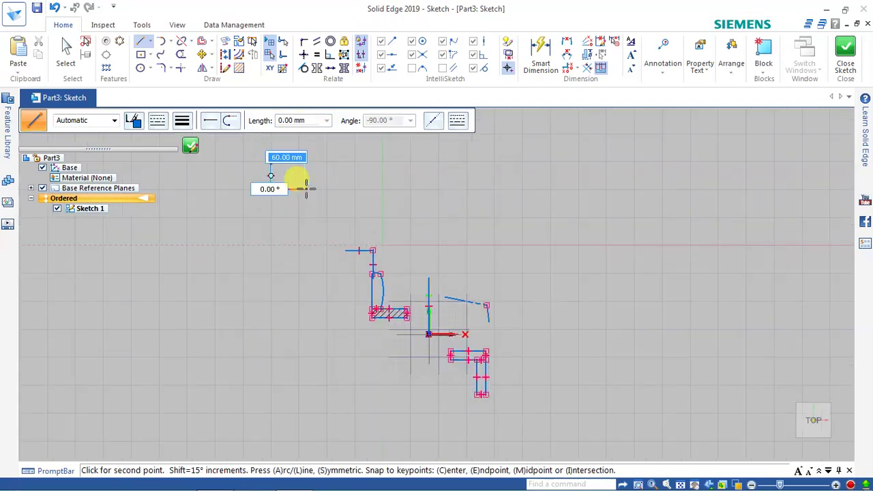
text(50)
key(Return)
click(299, 232)
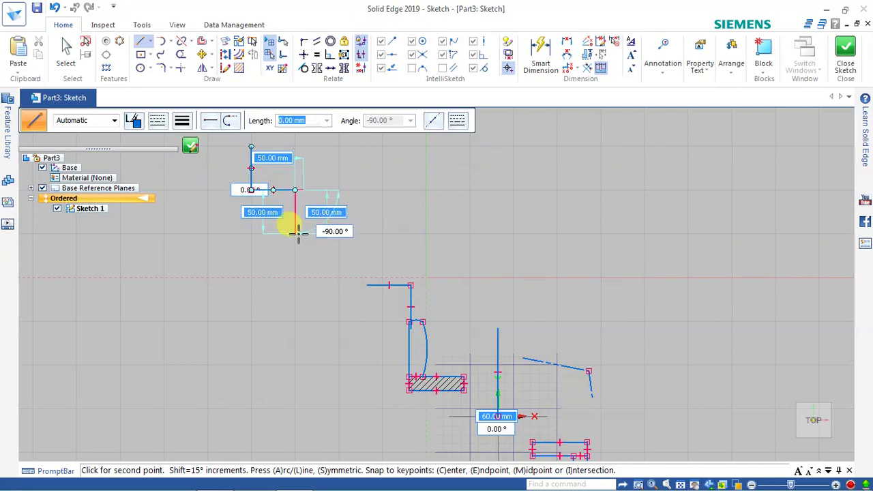
click(252, 233)
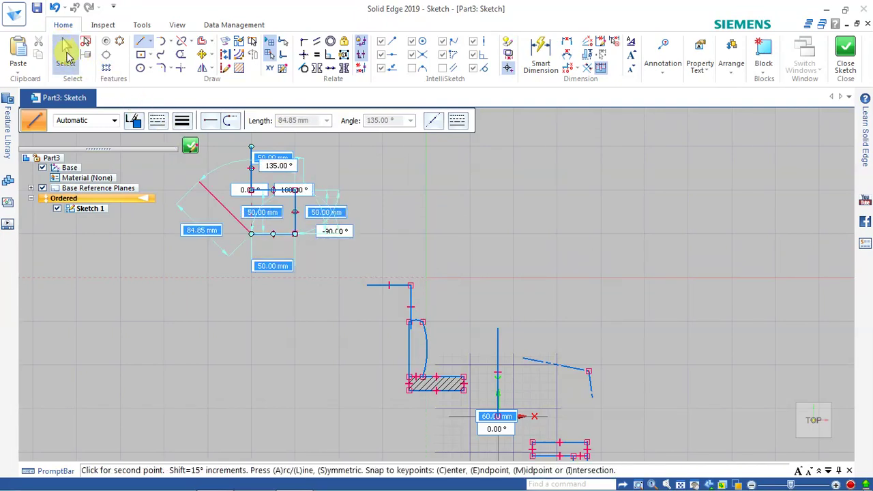
click(65, 47)
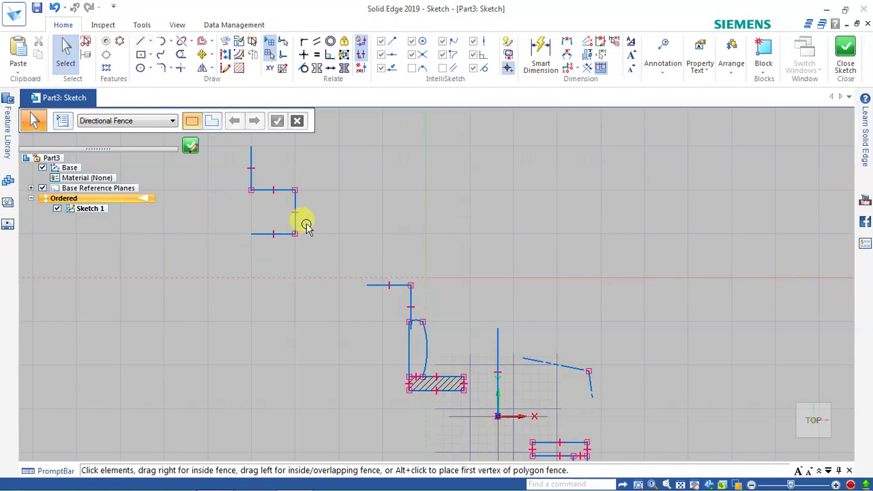
Step: Turn the grid off and review Grid Options, leaving them unchanged
click(271, 44)
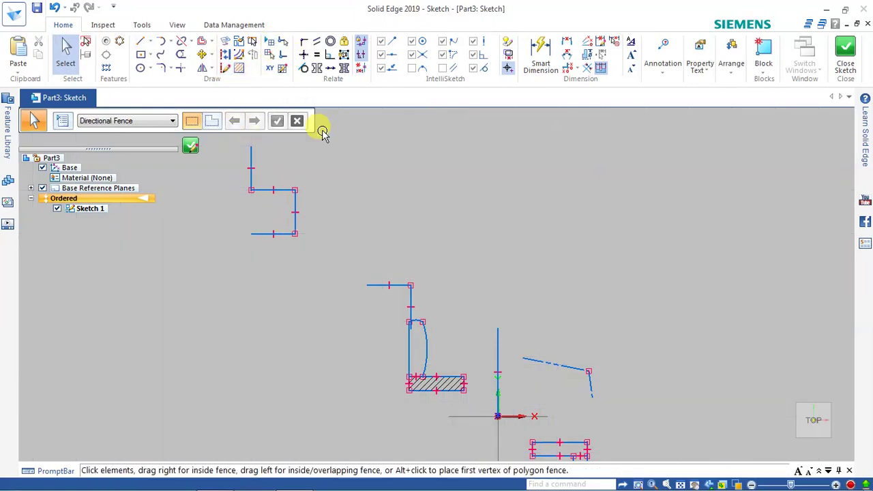
click(282, 68)
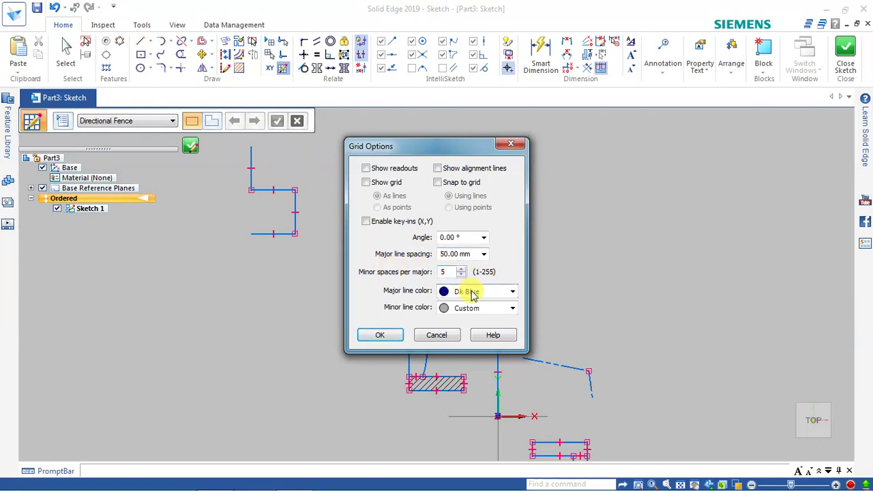
click(432, 337)
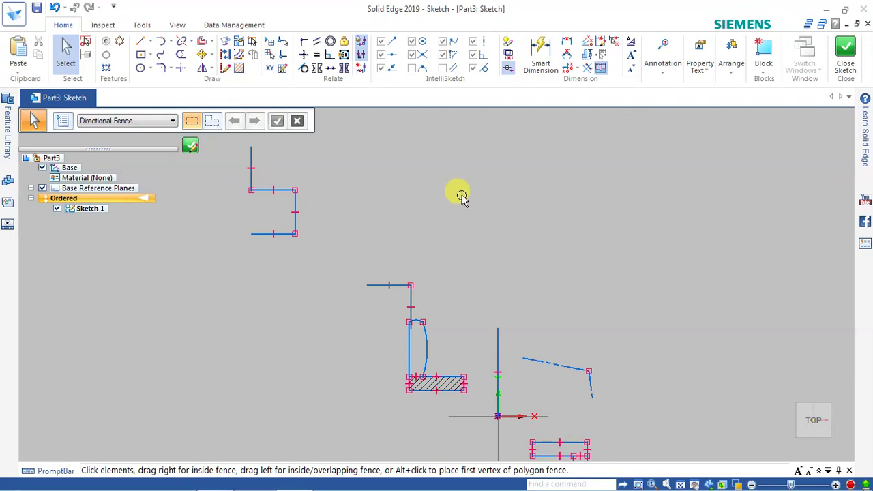
Step: Dimension the stepped outline's short vertical segment to 20 mm and bottom line to 55 mm
click(540, 53)
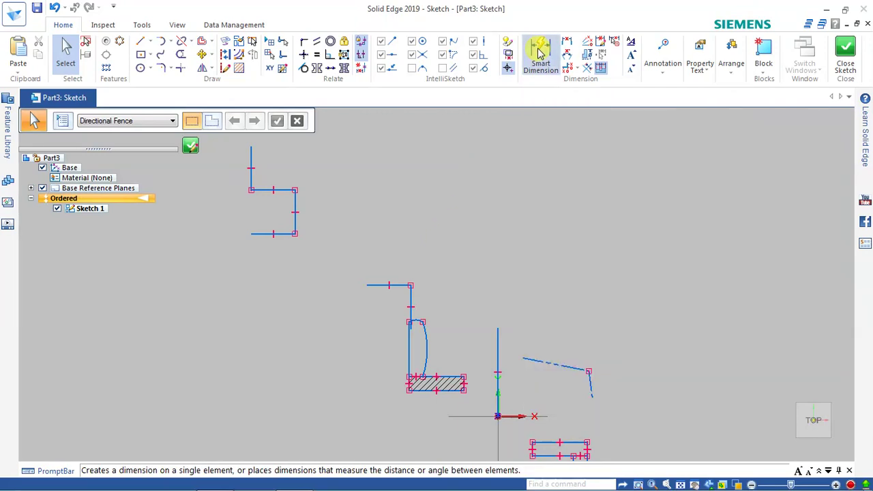
click(295, 201)
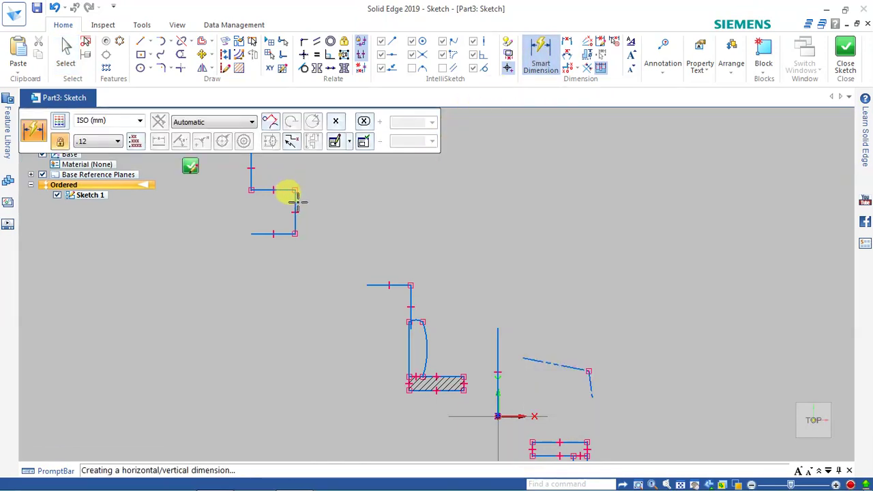
click(316, 201)
scroll(301, 193, down, 1)
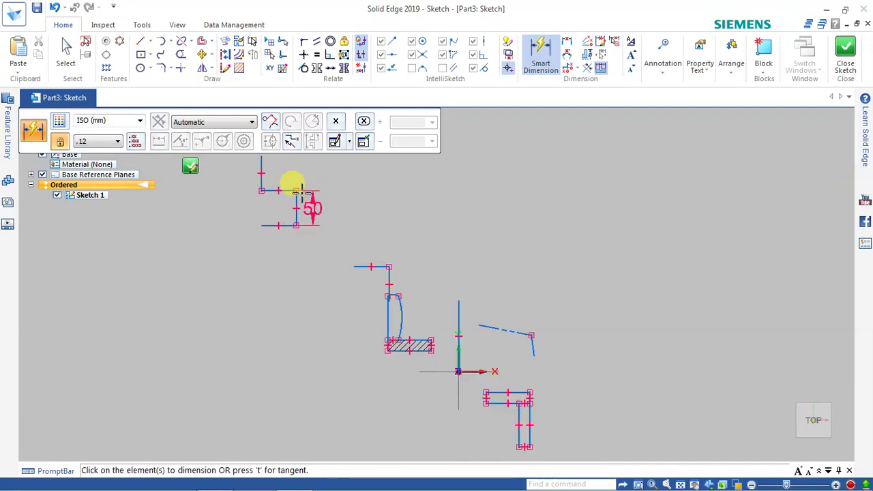
scroll(299, 191, up, 2)
text(20)
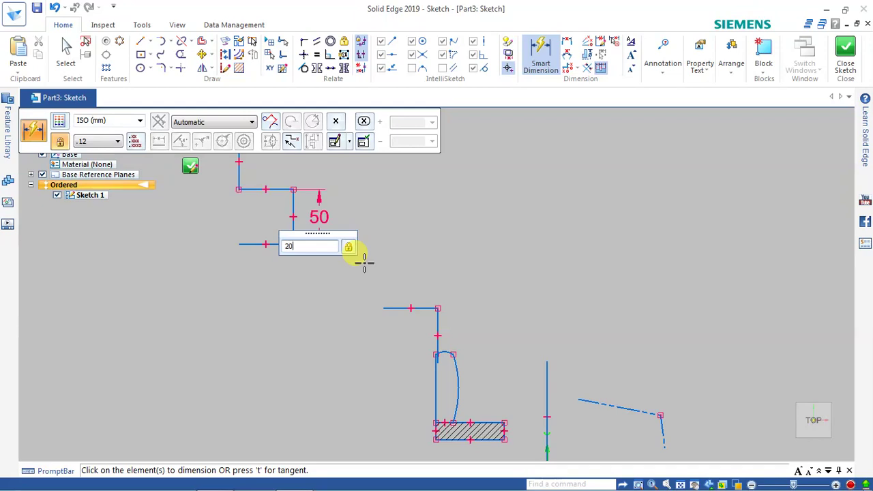
key(Return)
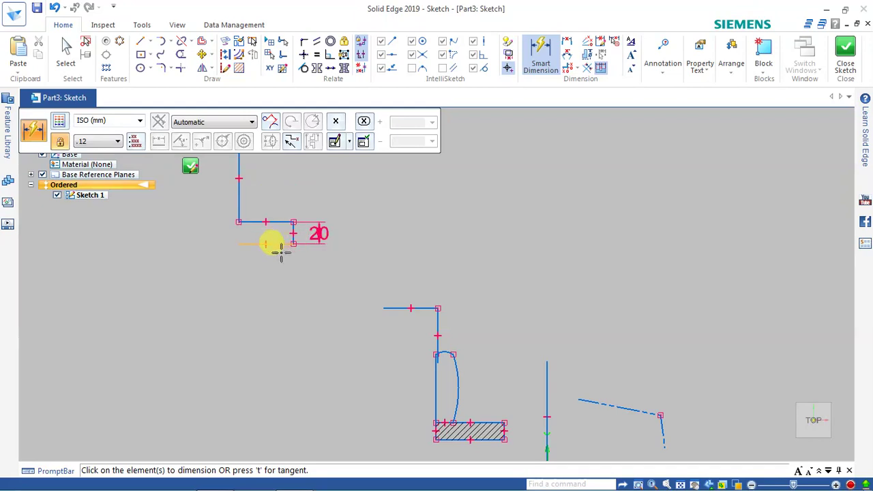
click(280, 247)
click(270, 278)
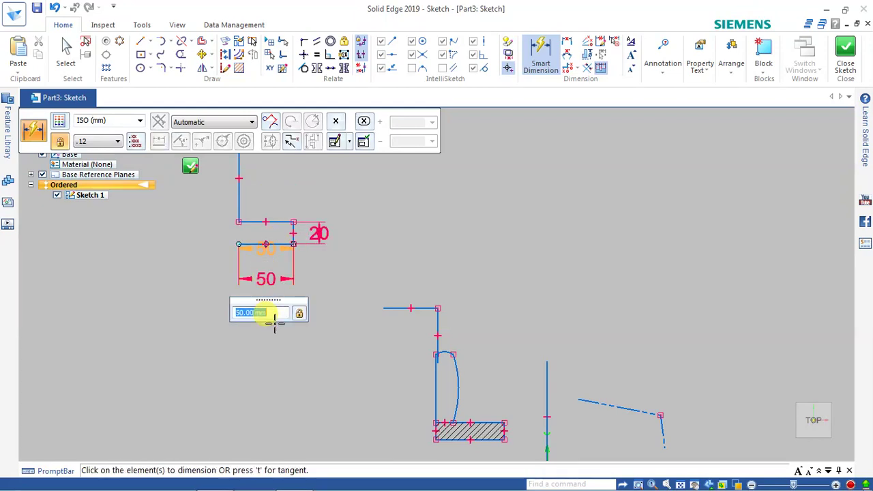
text(55)
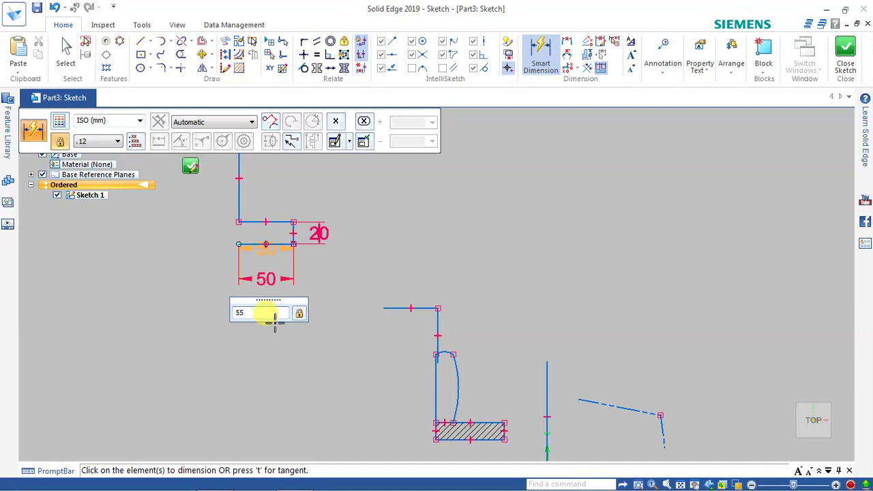
key(Return)
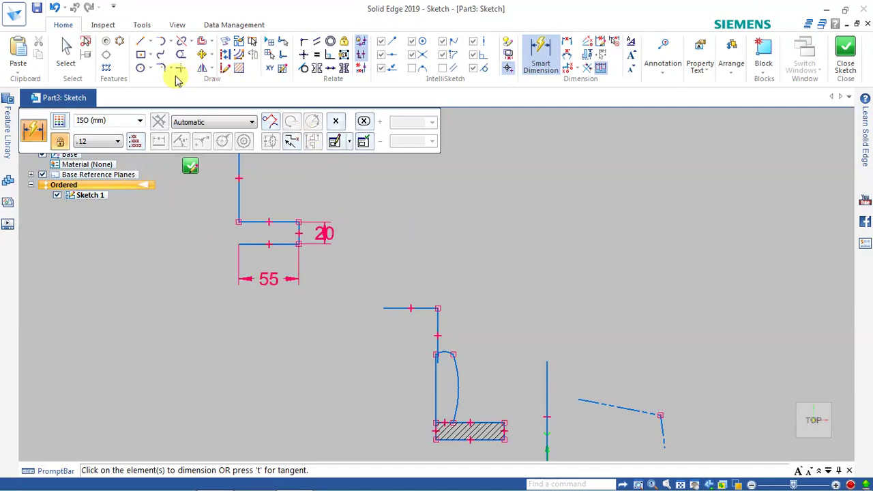
Step: Draw a circle to the right of the stepped outline
click(141, 68)
click(453, 257)
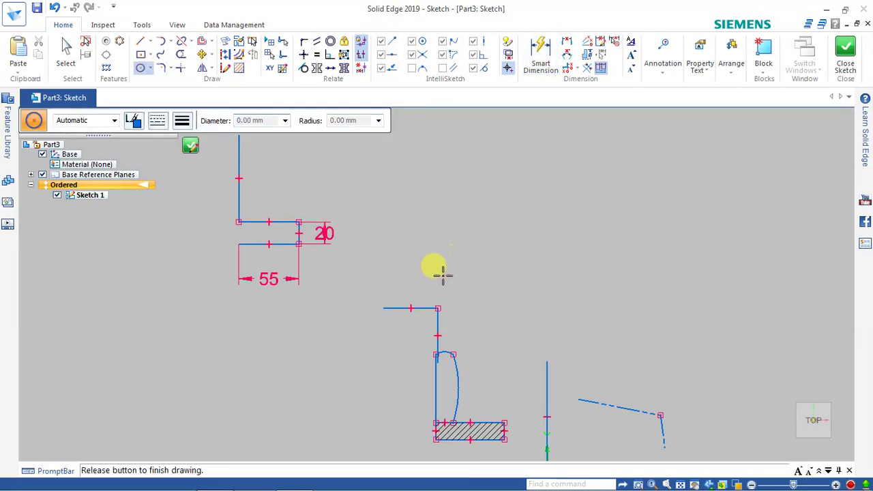
scroll(360, 270, down, 1)
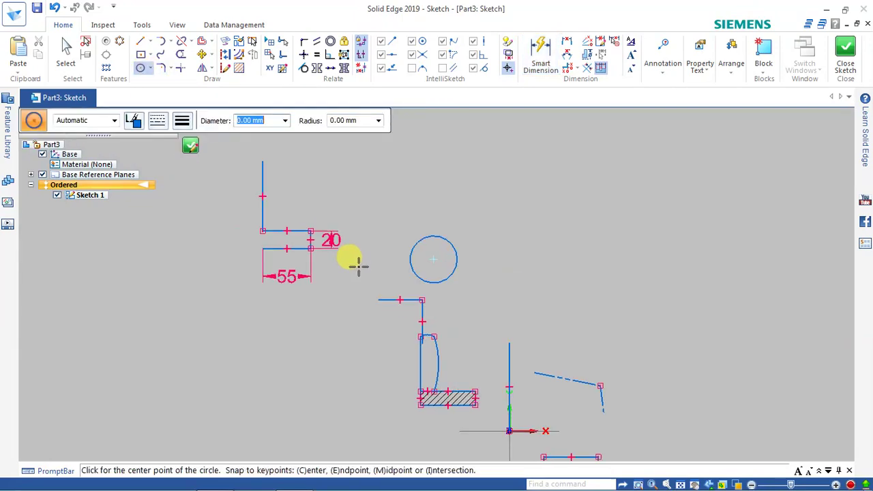
Step: Draw two connected lines forming a V beside the circle
click(140, 41)
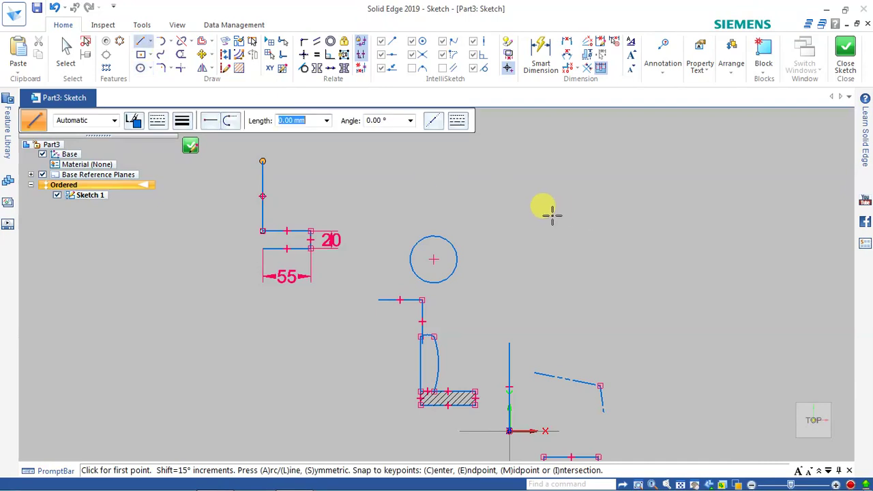
click(546, 220)
click(497, 273)
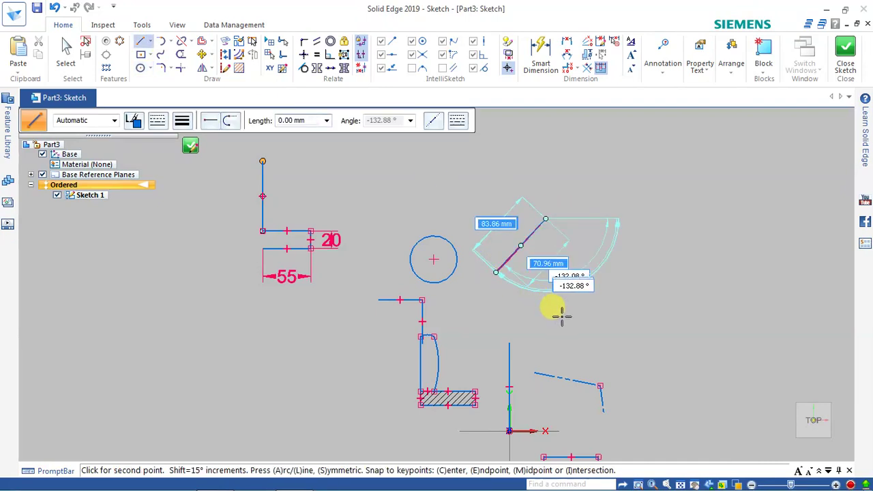
key(Escape)
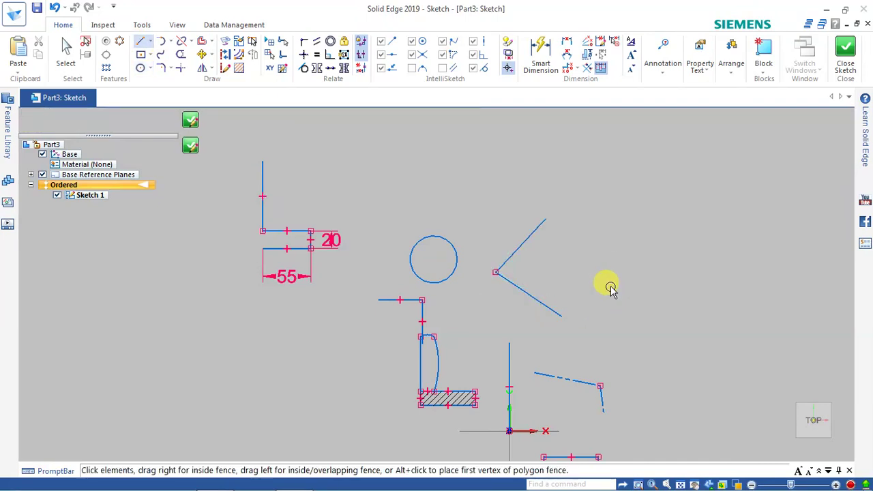
scroll(608, 289, down, 1)
Step: Give the circle a 50 mm diameter dimension
click(537, 48)
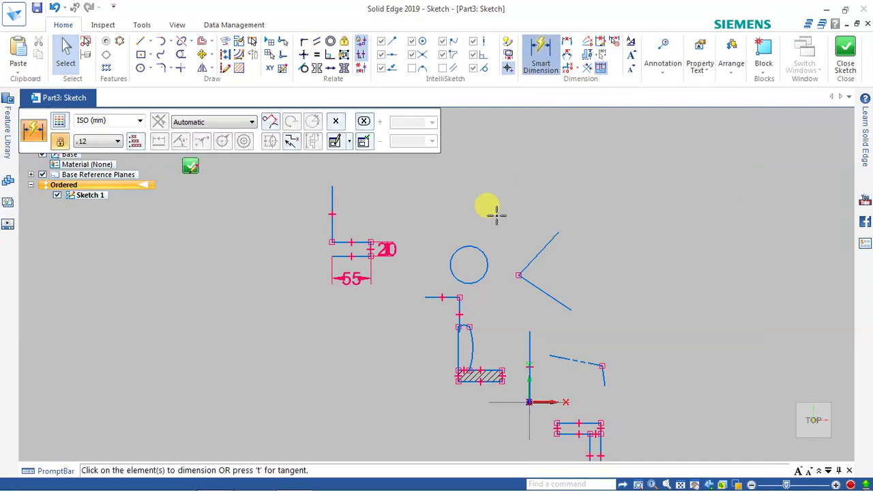
click(471, 245)
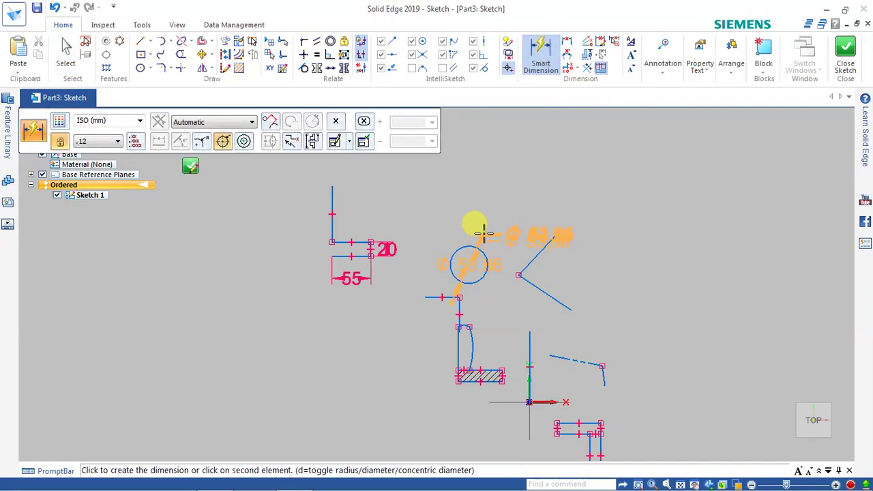
click(483, 234)
text(50)
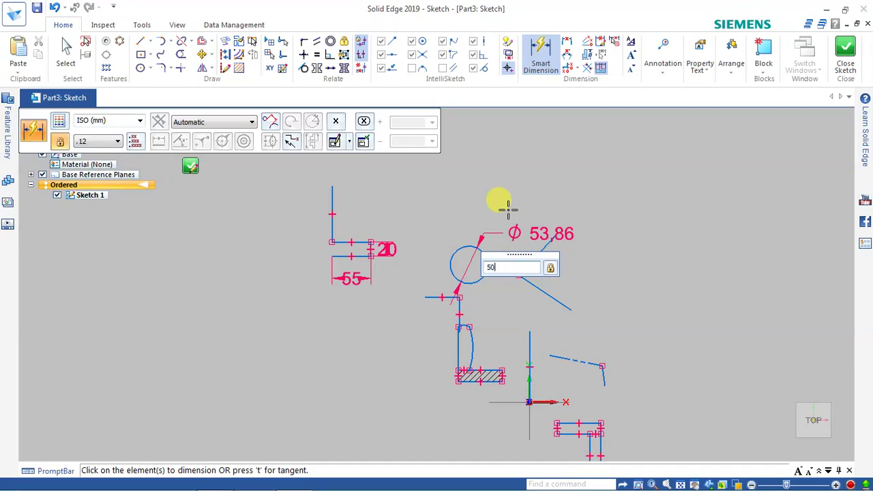
key(Return)
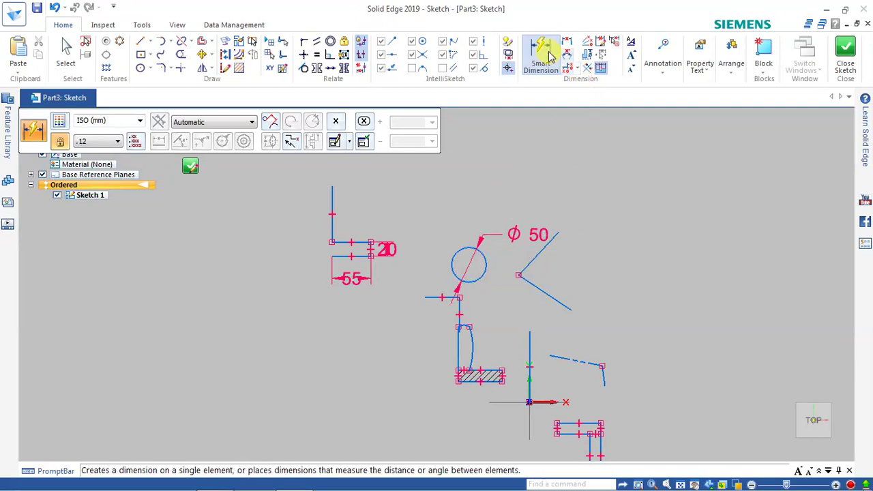
Step: Add an angle dimension between the two V lines and set it to 60°
click(541, 251)
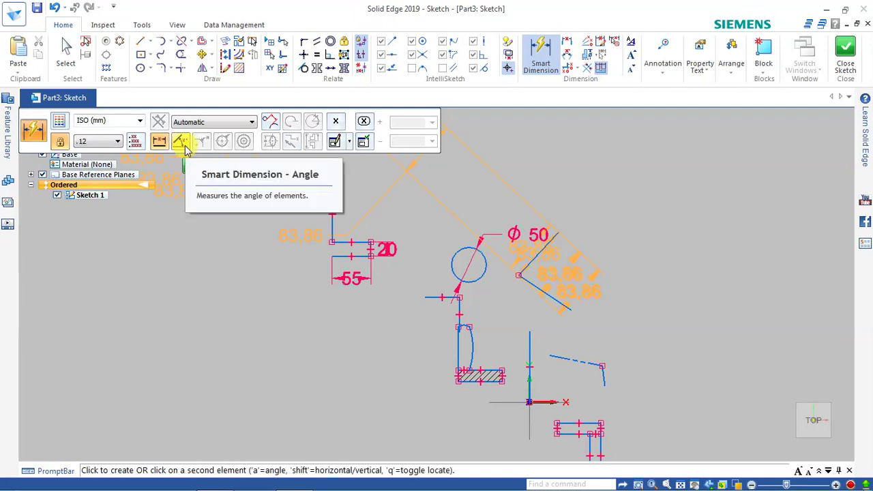
click(184, 145)
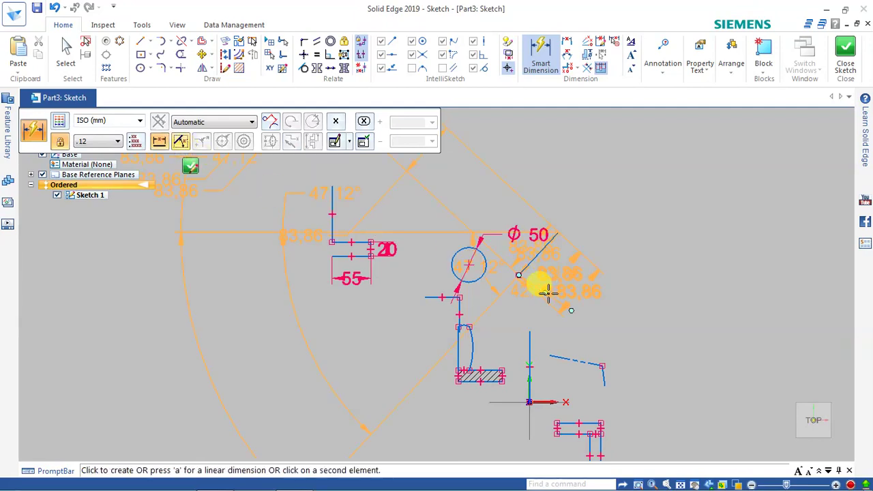
scroll(553, 294, down, 1)
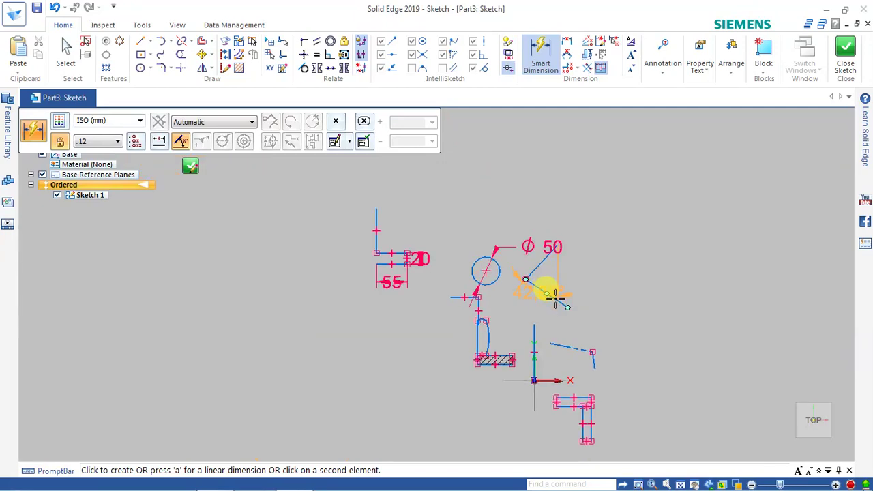
click(556, 297)
scroll(558, 275, up, 1)
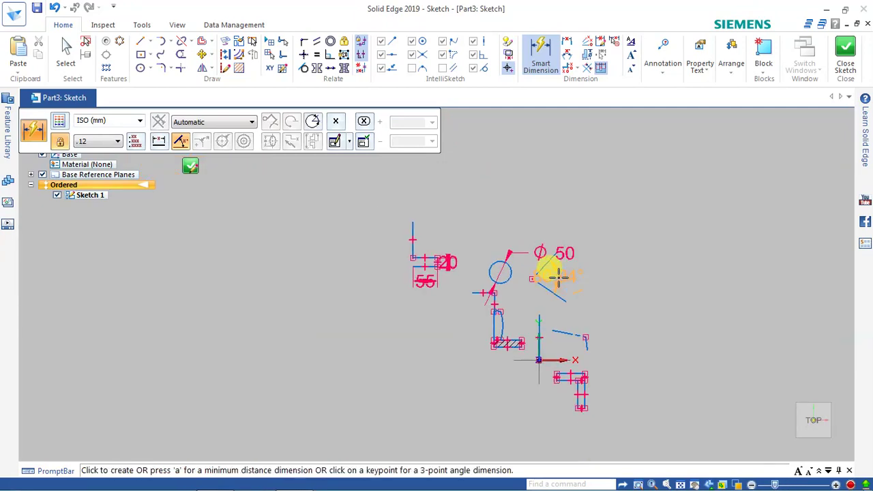
scroll(558, 275, up, 1)
scroll(558, 275, up, 1)
click(536, 275)
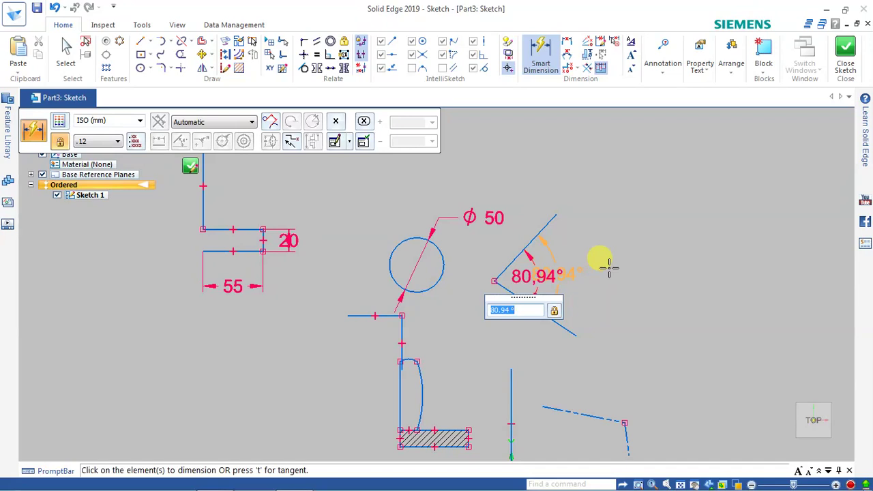
text(60)
key(Return)
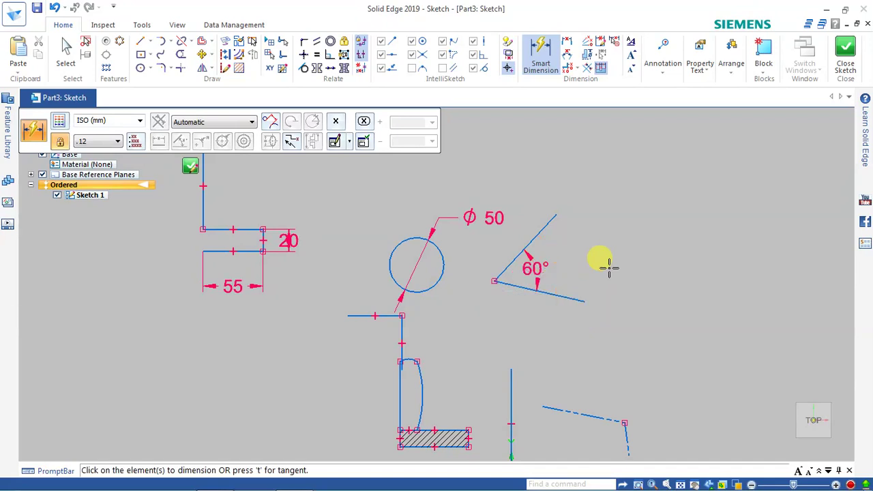
click(67, 47)
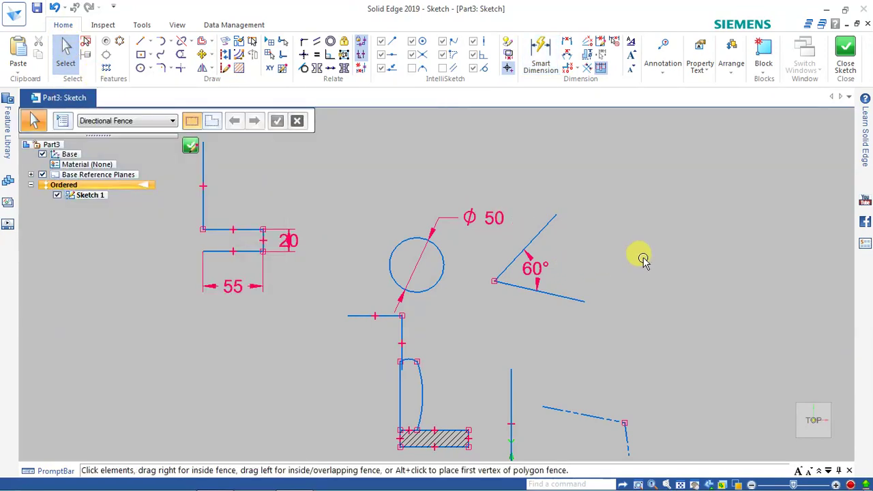
Step: Fit the whole sketch into view using Fit from the right-click radial menu
scroll(640, 256, down, 1)
scroll(640, 255, down, 1)
scroll(645, 263, down, 1)
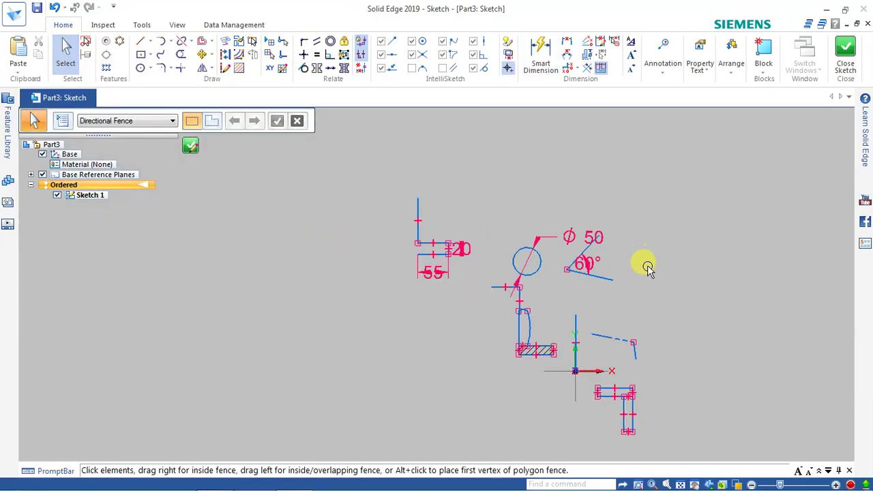
right_click(690, 243)
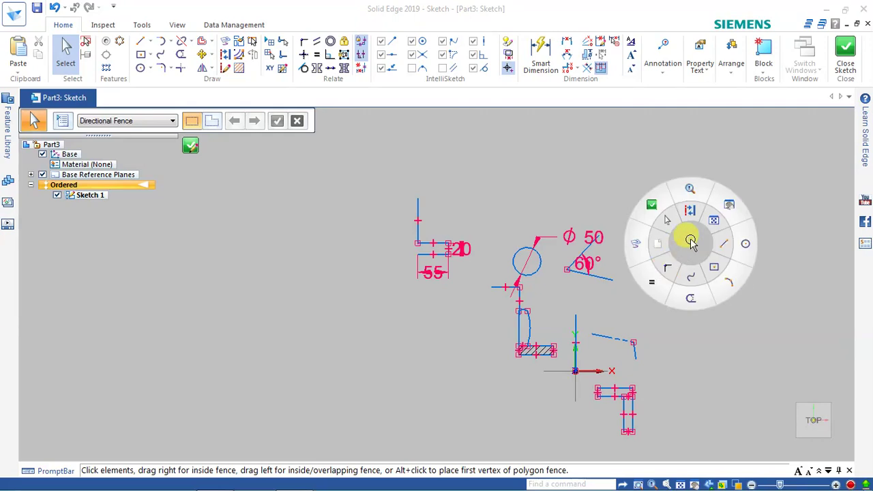
click(679, 231)
right_click(680, 226)
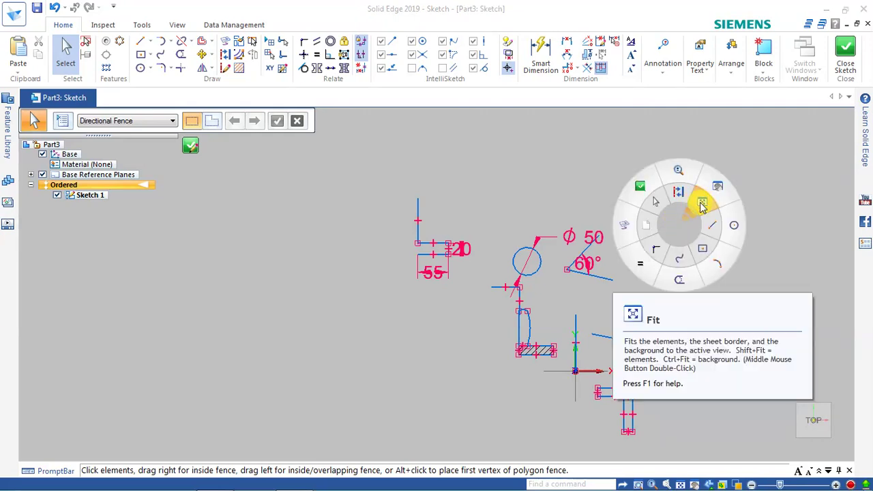
click(702, 204)
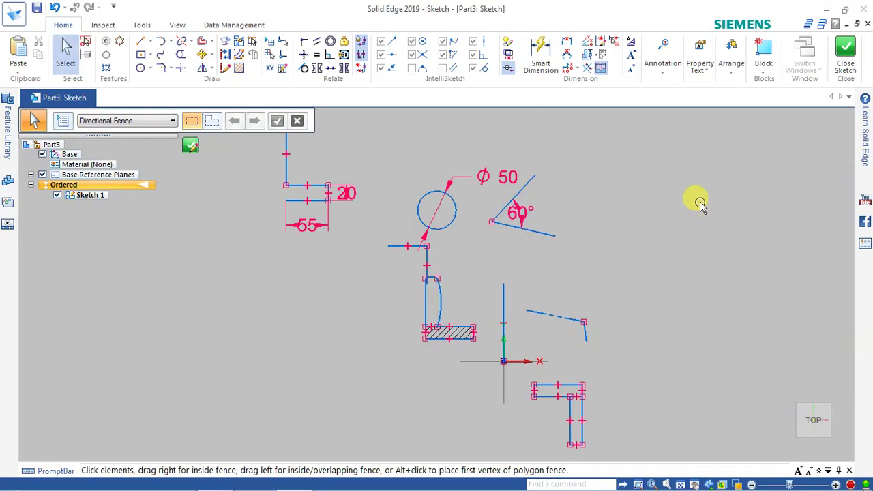